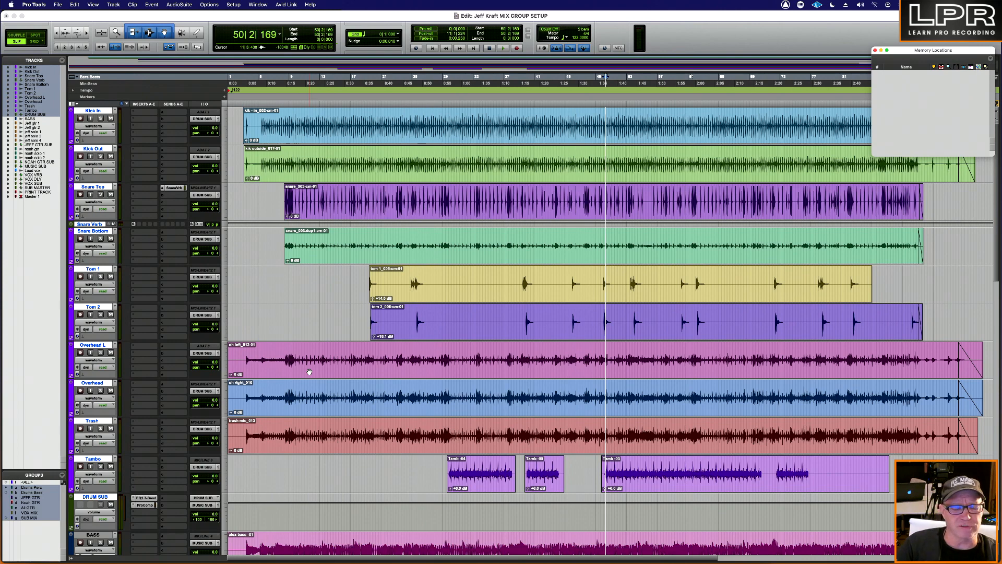
Step: Turn the track number display on and back off
scroll(343, 339, down, 10)
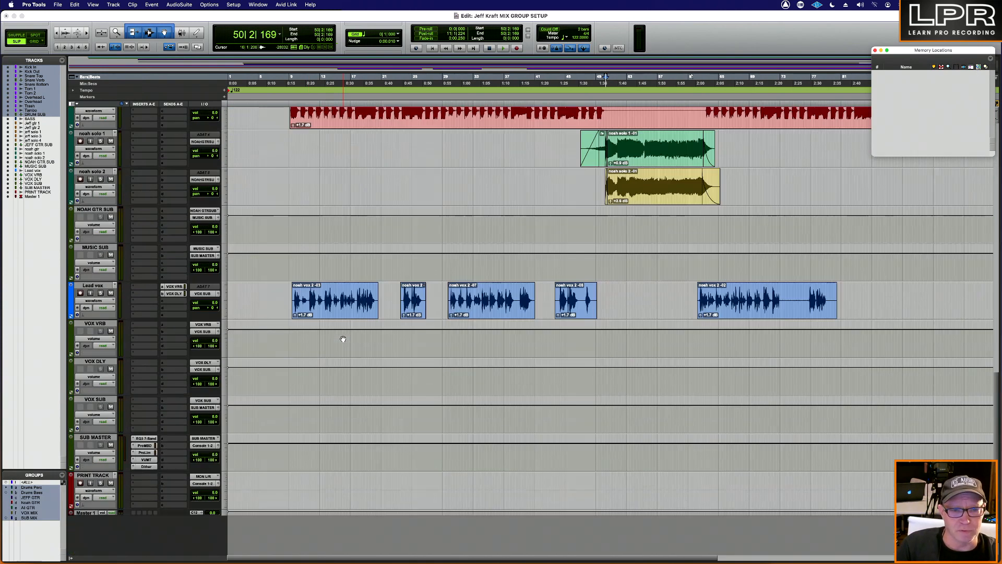
scroll(343, 339, up, 10)
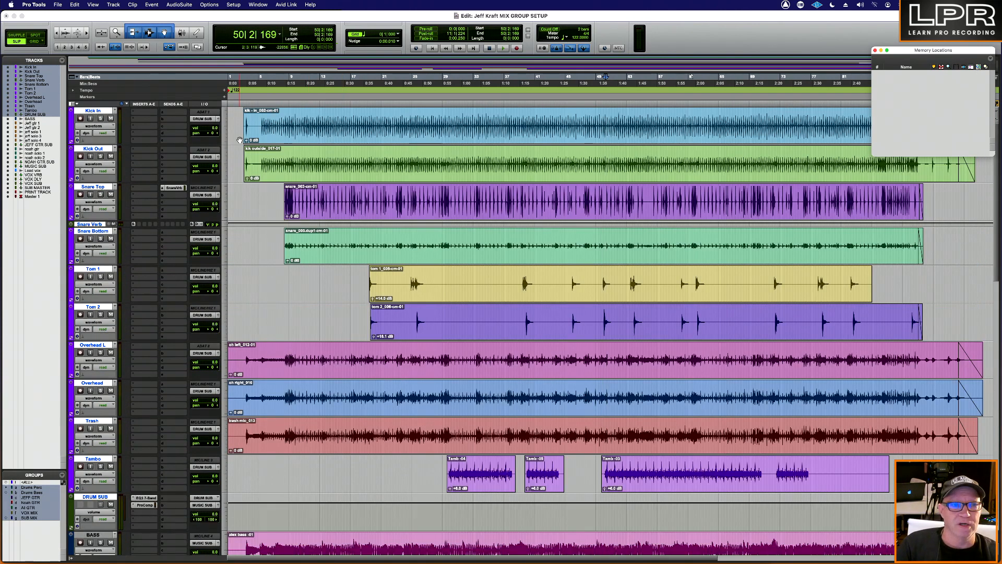
click(98, 8)
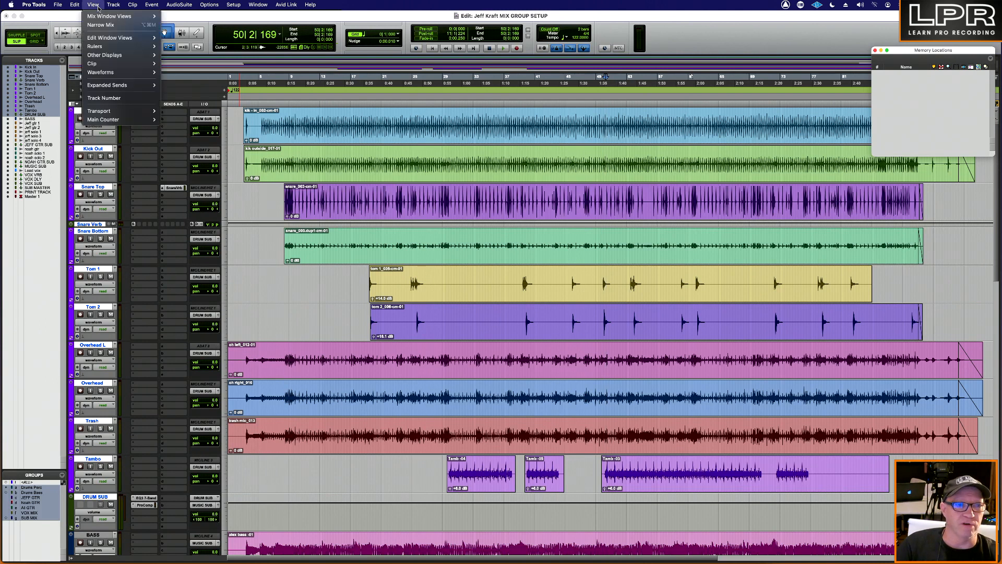
click(110, 98)
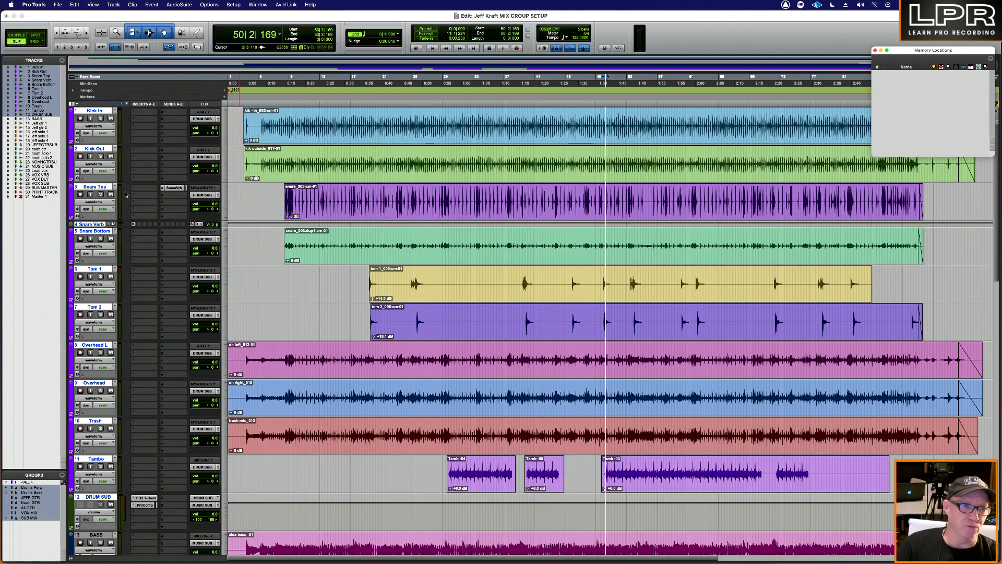
click(113, 5)
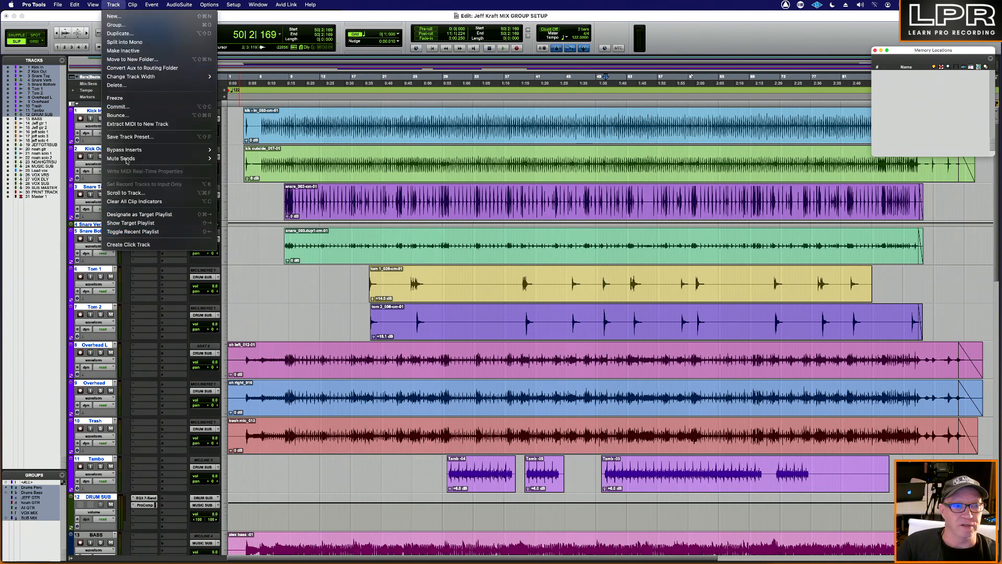
mouse_move(93, 6)
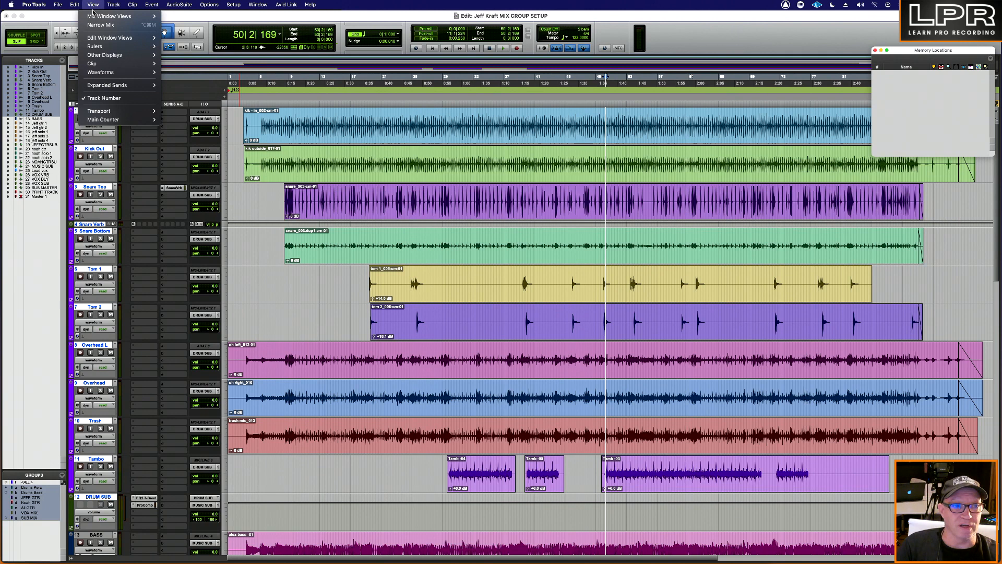
click(104, 98)
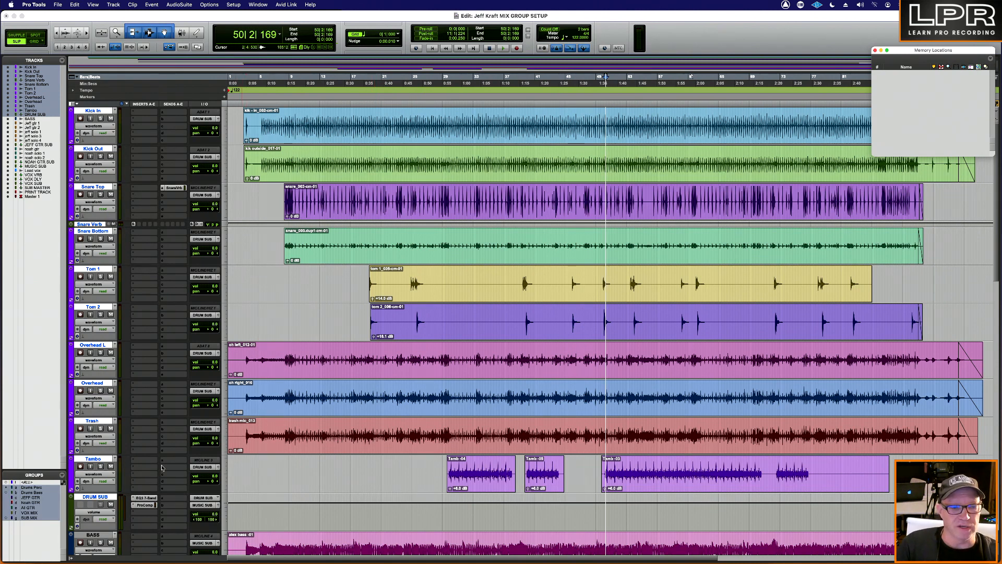
Step: Show only the tracks of each mix group in turn, from the drums through the guitar, VOX MIX and SUB MIX groups, and return to all tracks
click(33, 492)
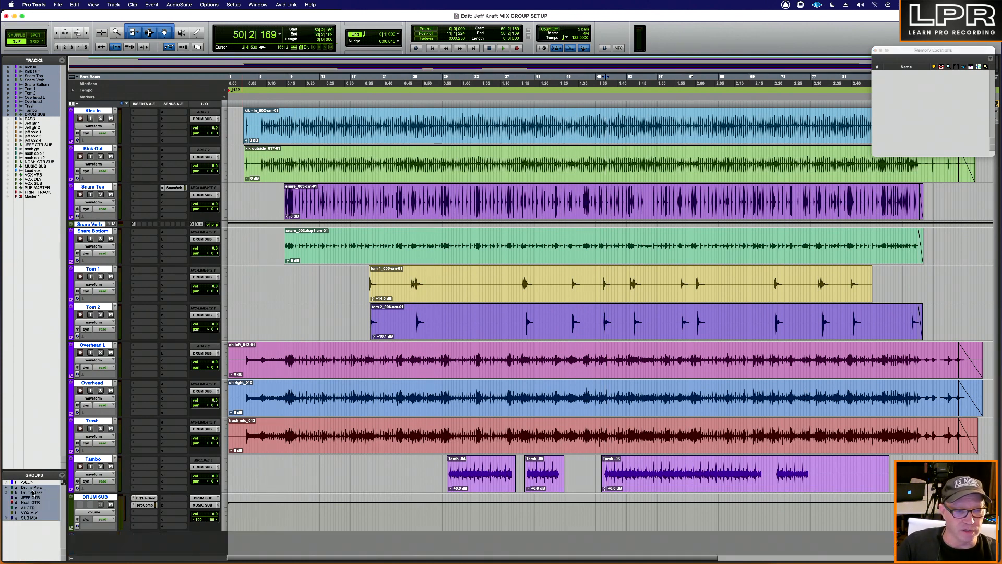
click(32, 499)
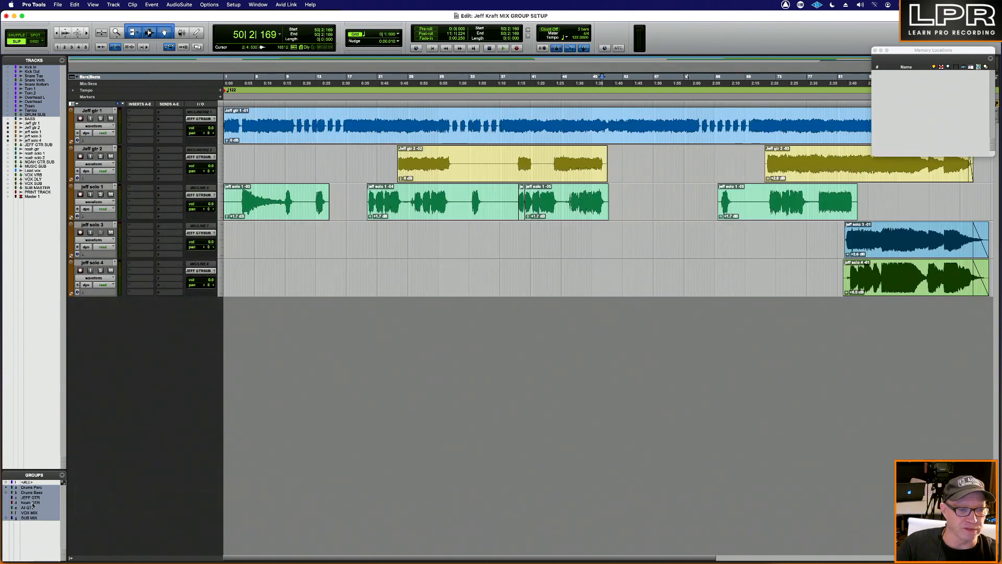
click(32, 503)
click(33, 513)
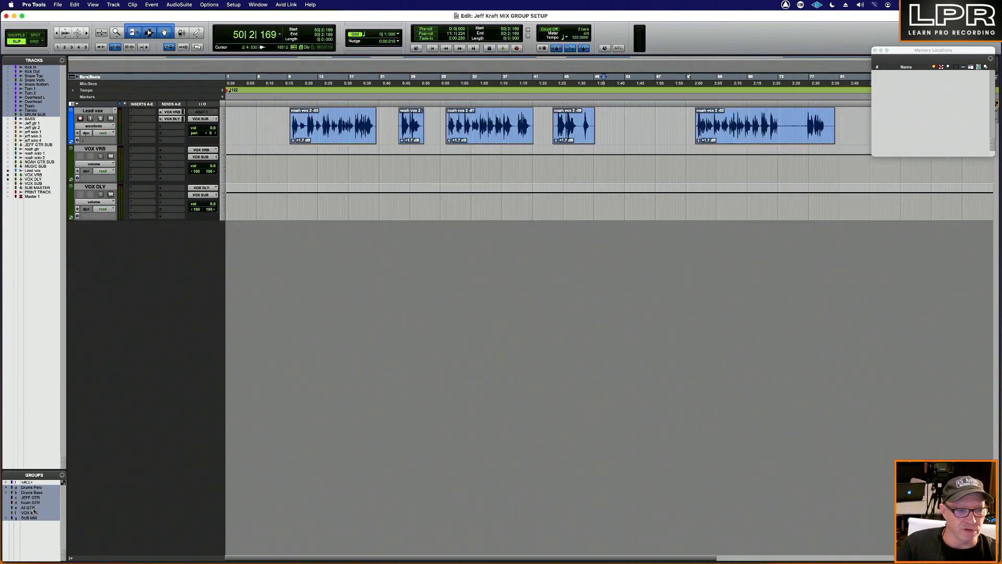
click(32, 507)
click(33, 518)
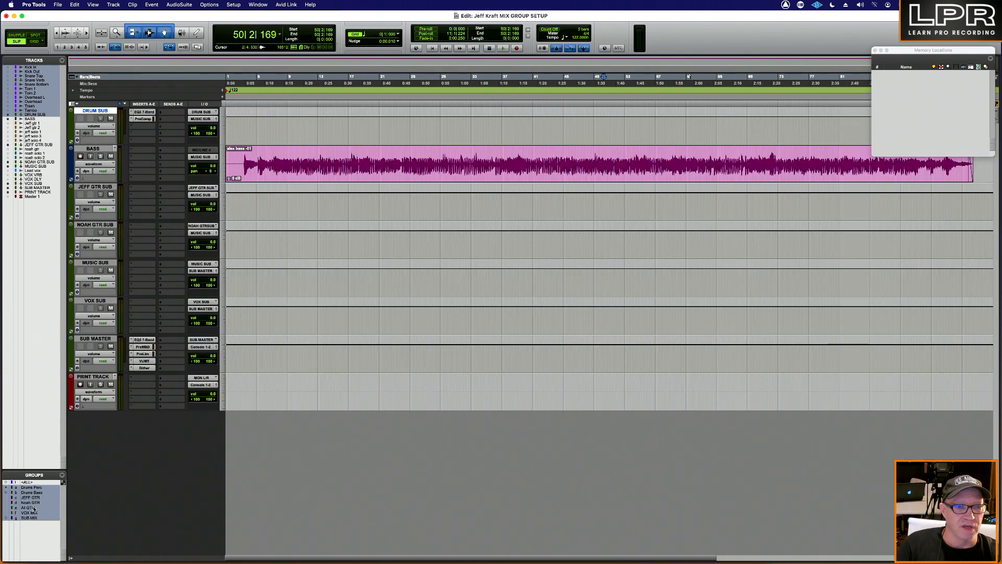
click(31, 488)
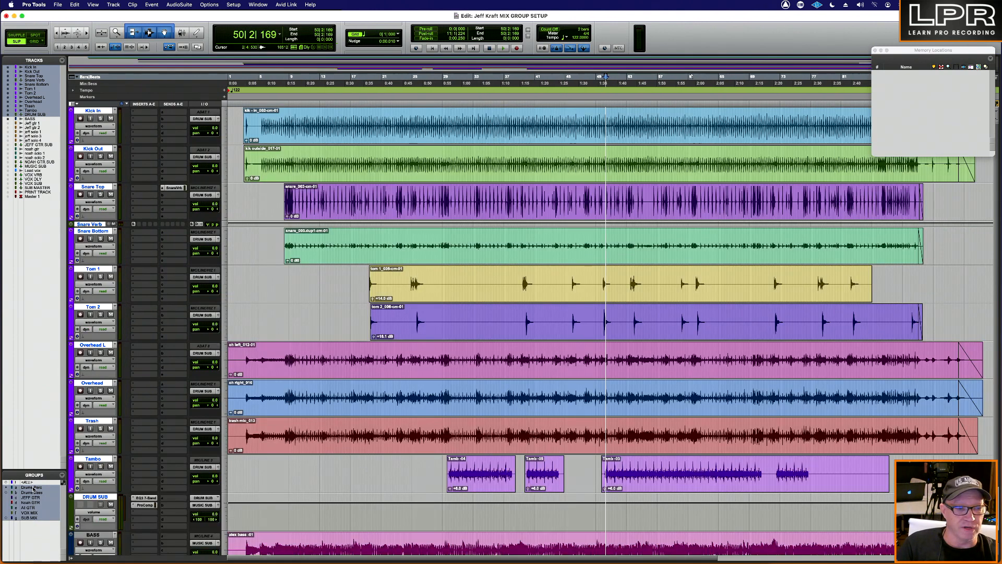
click(30, 482)
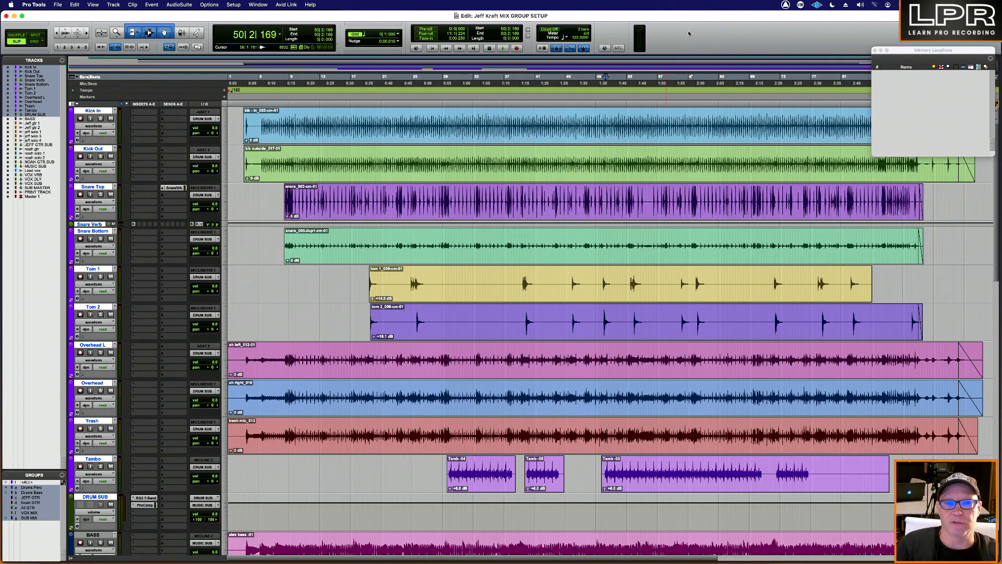
Step: Create a new window configuration named START with the comment "No Windows"
scroll(609, 202, down, 10)
scroll(609, 202, up, 10)
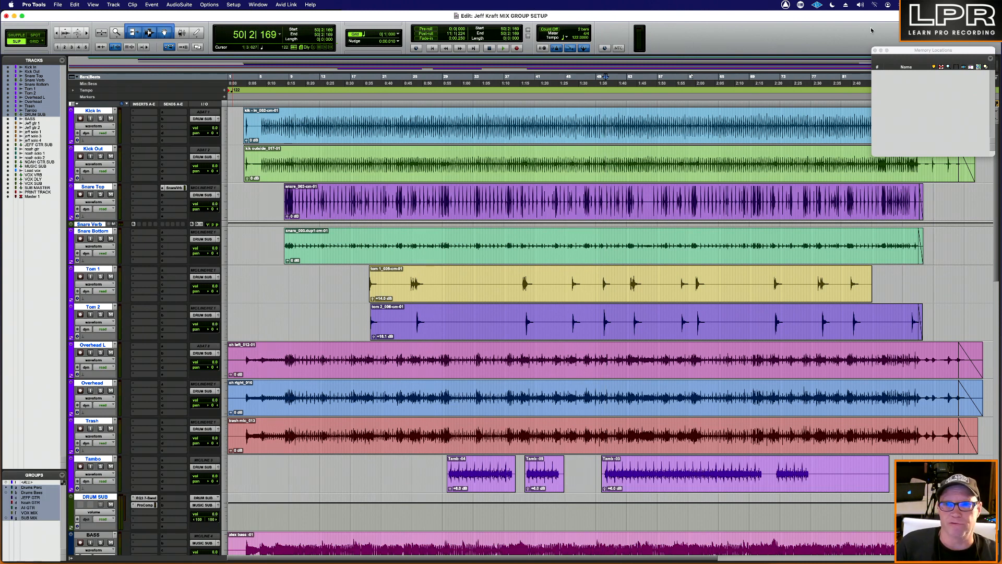
click(257, 5)
mouse_move(257, 15)
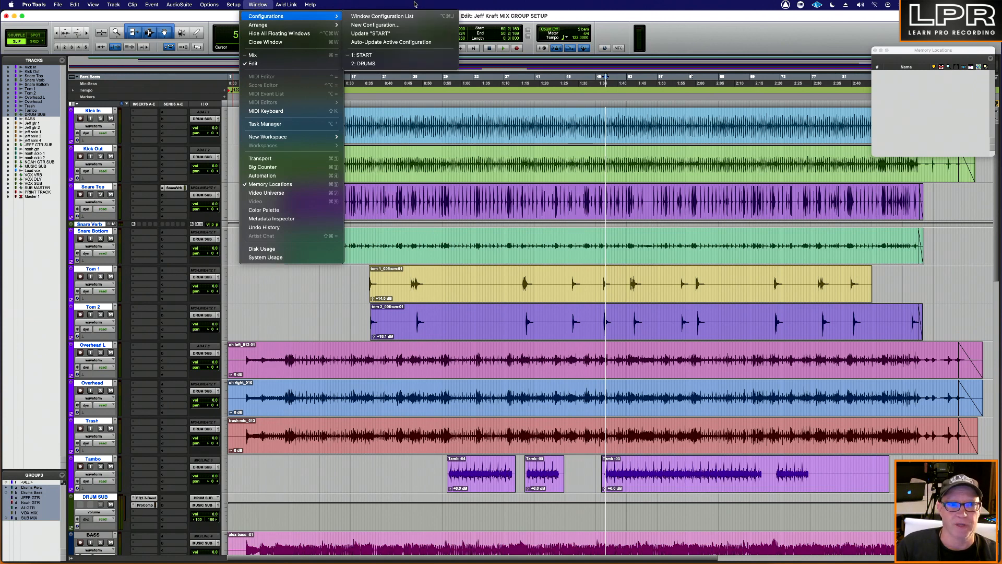
click(401, 25)
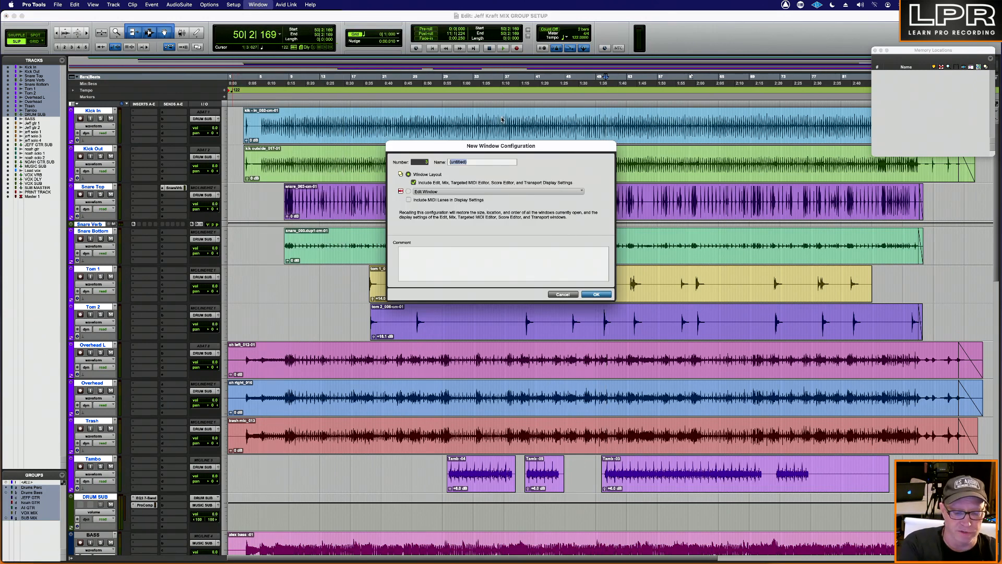
text(START)
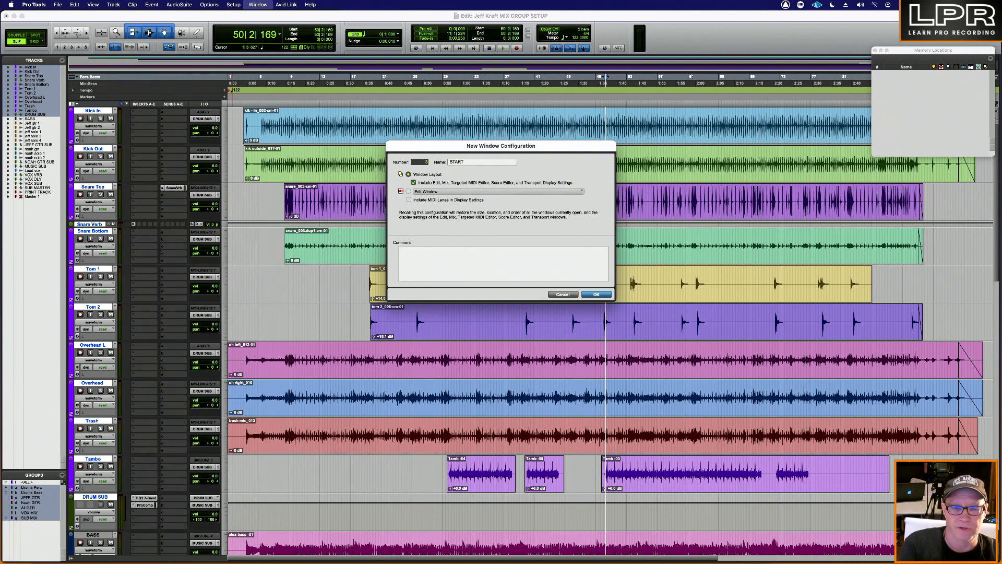
click(434, 259)
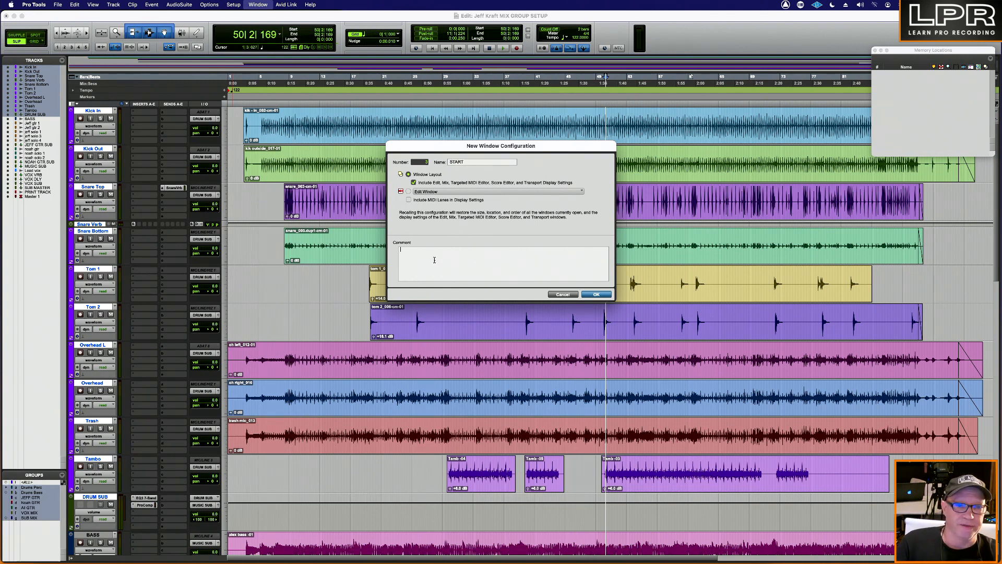
text(No )
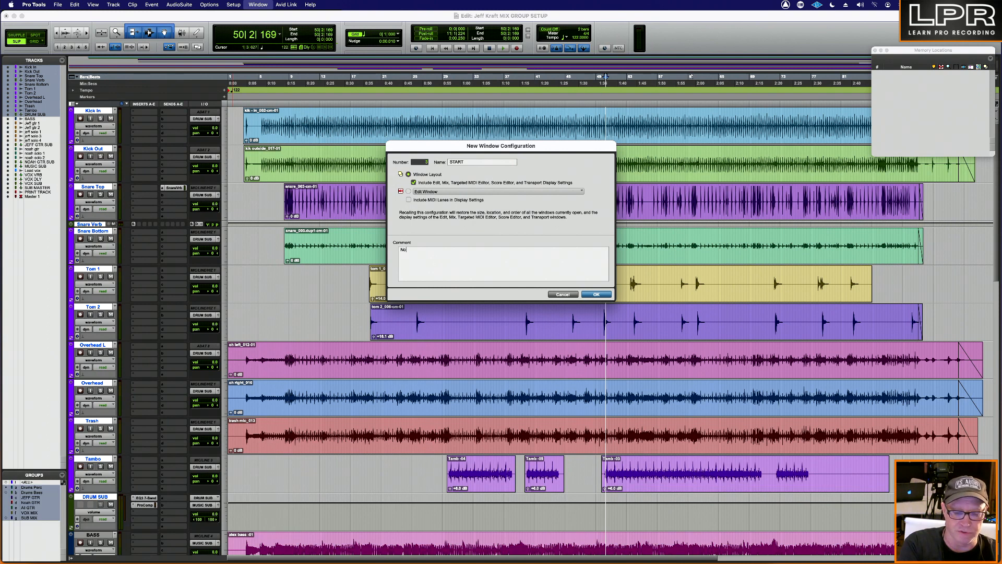
text(Windows)
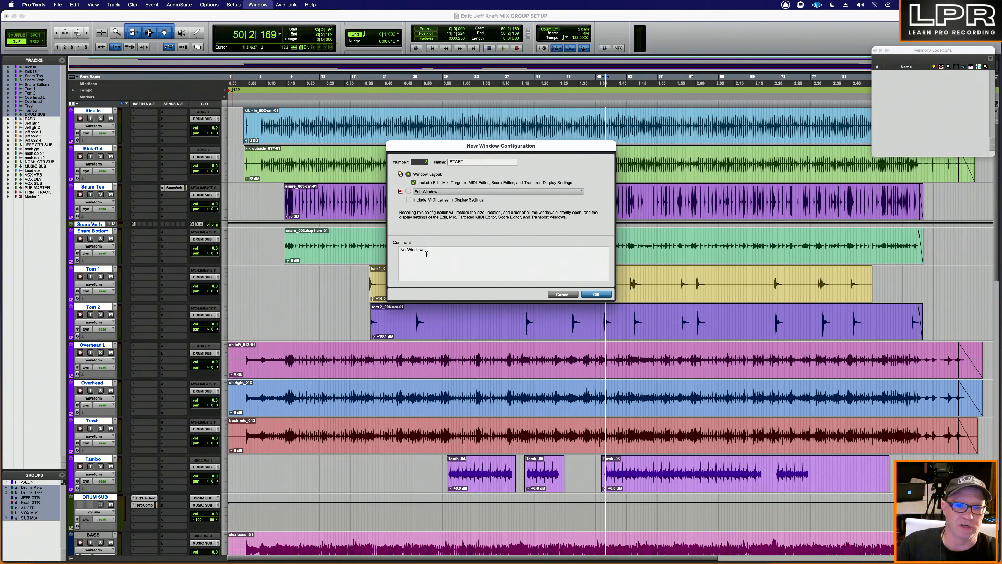
click(596, 294)
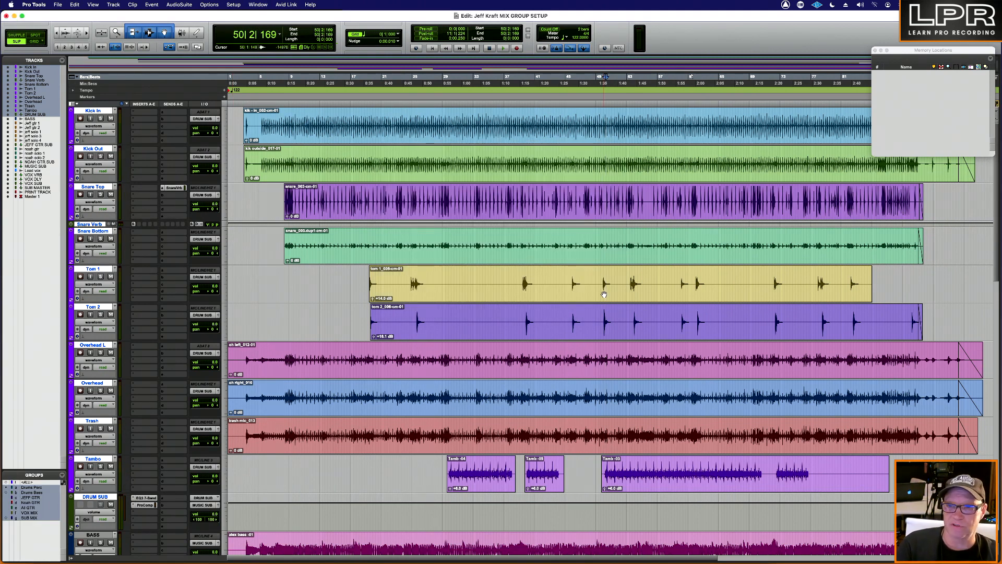
Step: Begin a new memory location named START with its time properties set to None
key(KP_Enter)
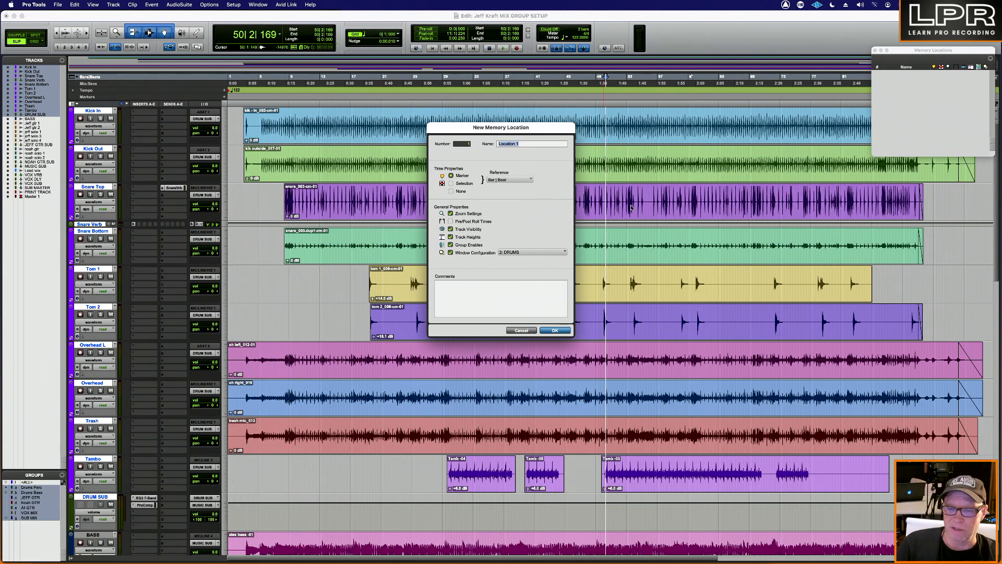
click(530, 332)
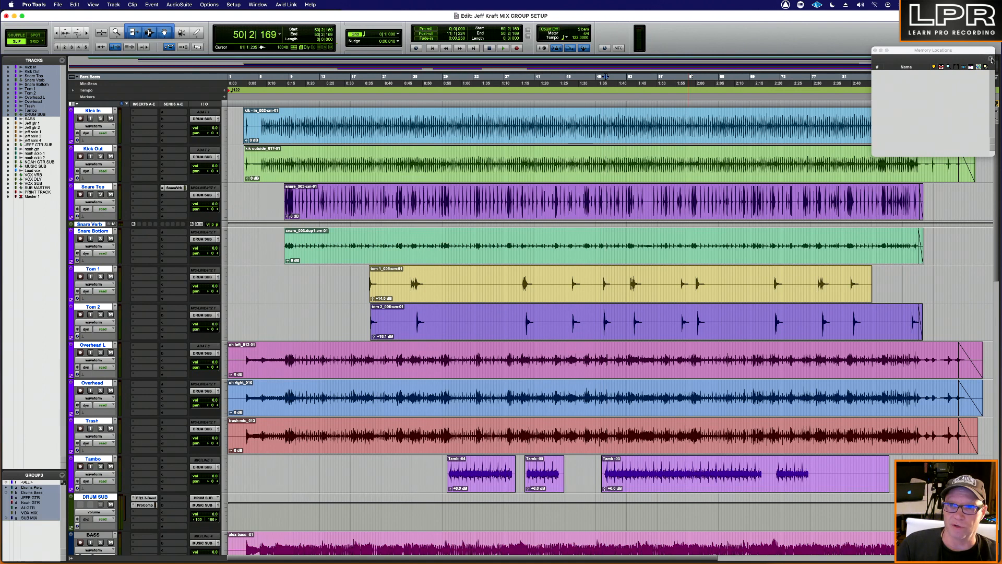
click(989, 59)
click(950, 114)
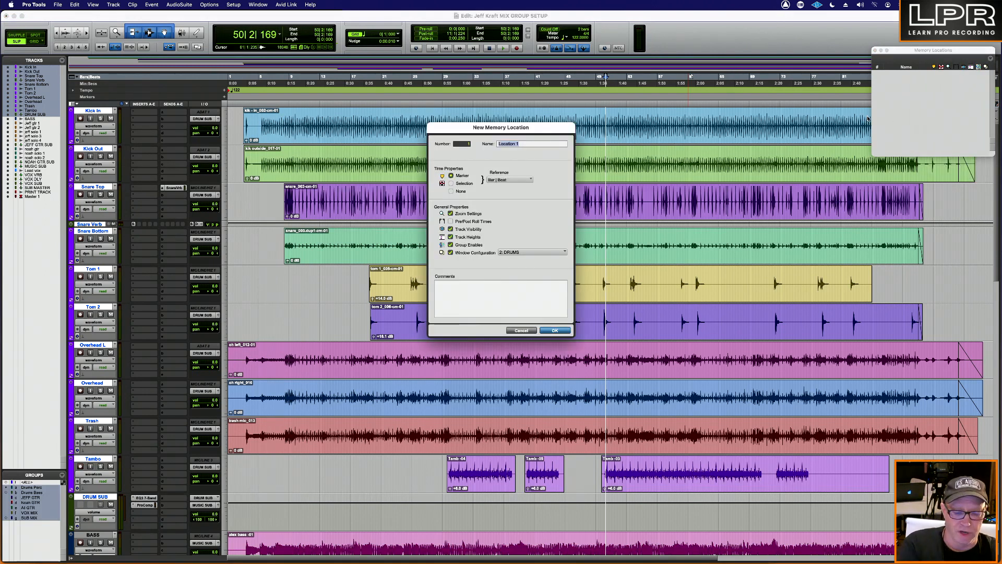
text(START)
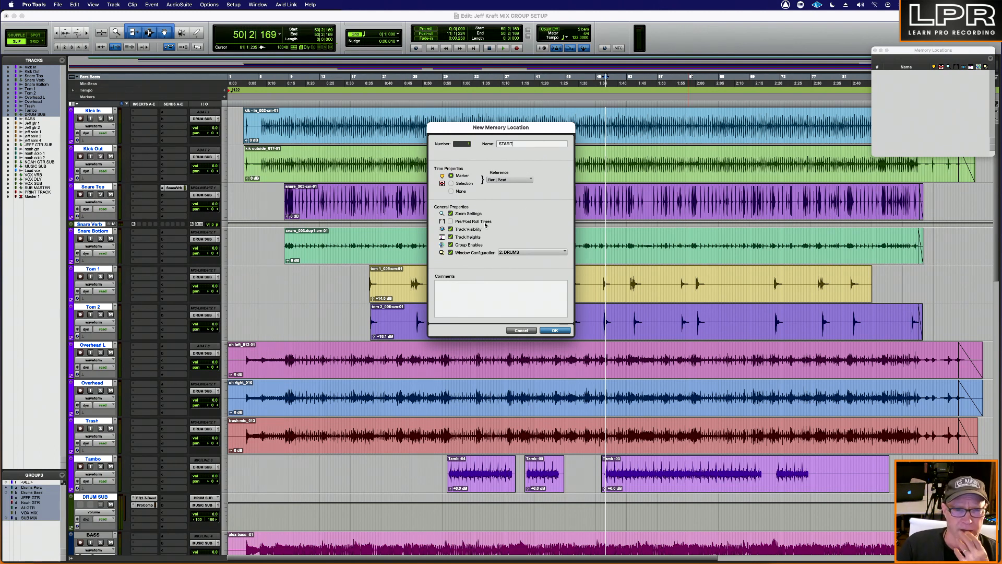
click(459, 191)
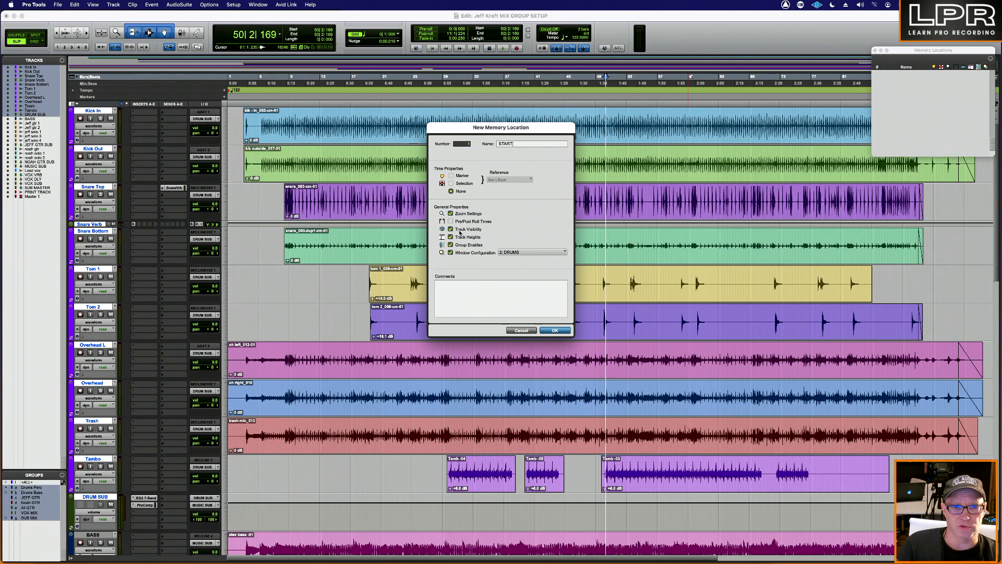
Step: Assign window configuration 3: START to the new memory location and save it
click(509, 252)
click(511, 255)
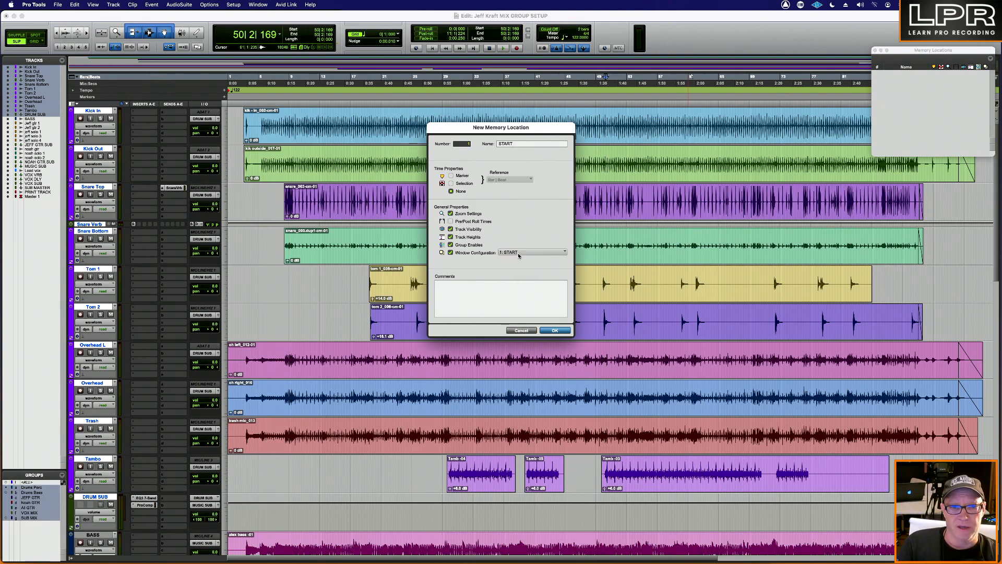
click(518, 252)
click(519, 267)
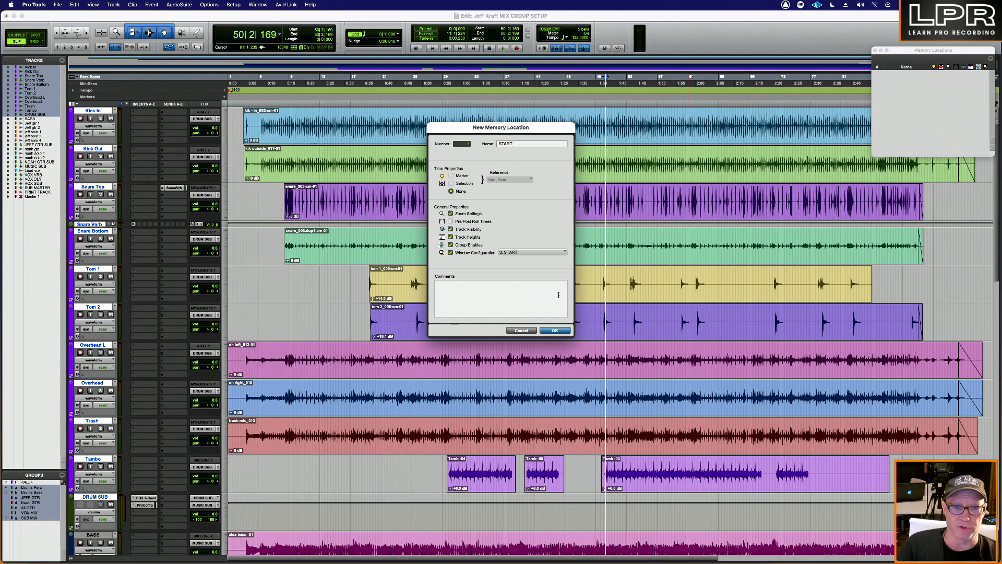
click(555, 330)
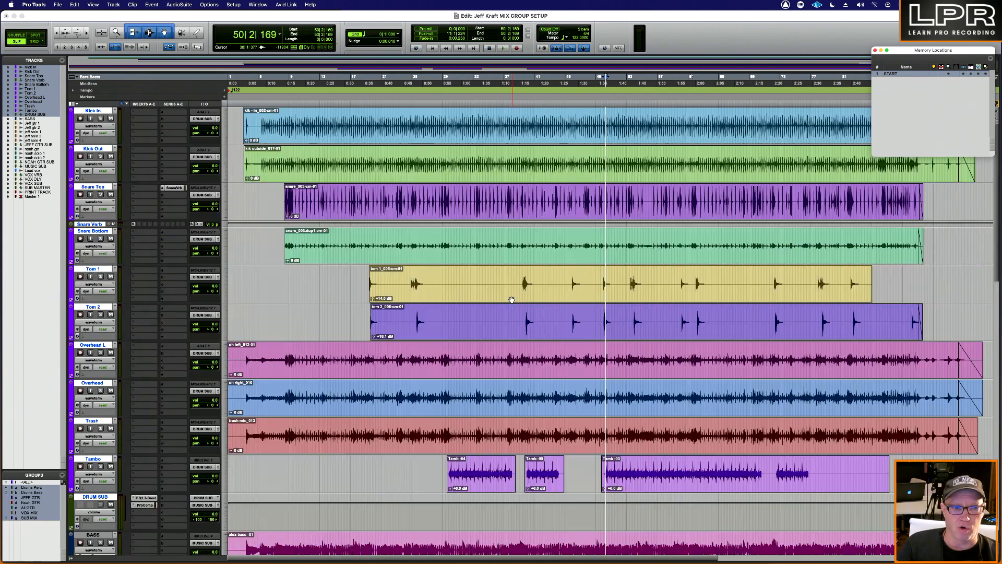
Step: Show only the selected drum tracks, Kick In through DRUM SUB
scroll(511, 300, down, 10)
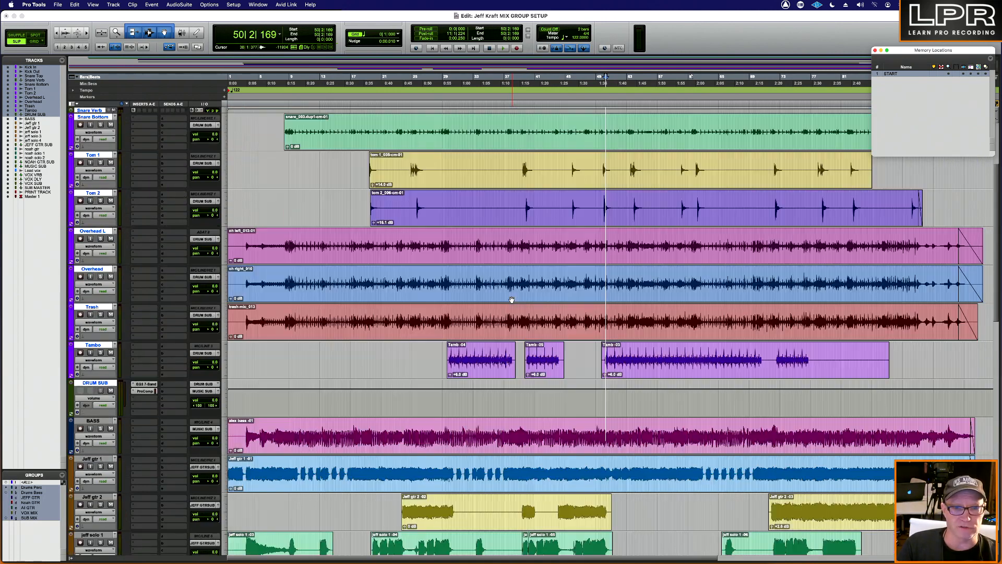
scroll(663, 173, up, 10)
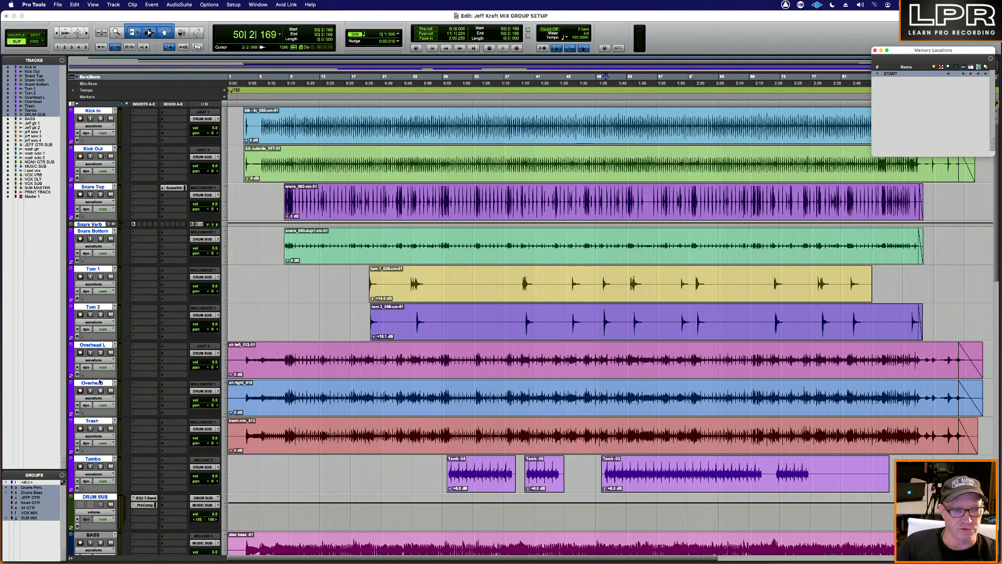
click(61, 62)
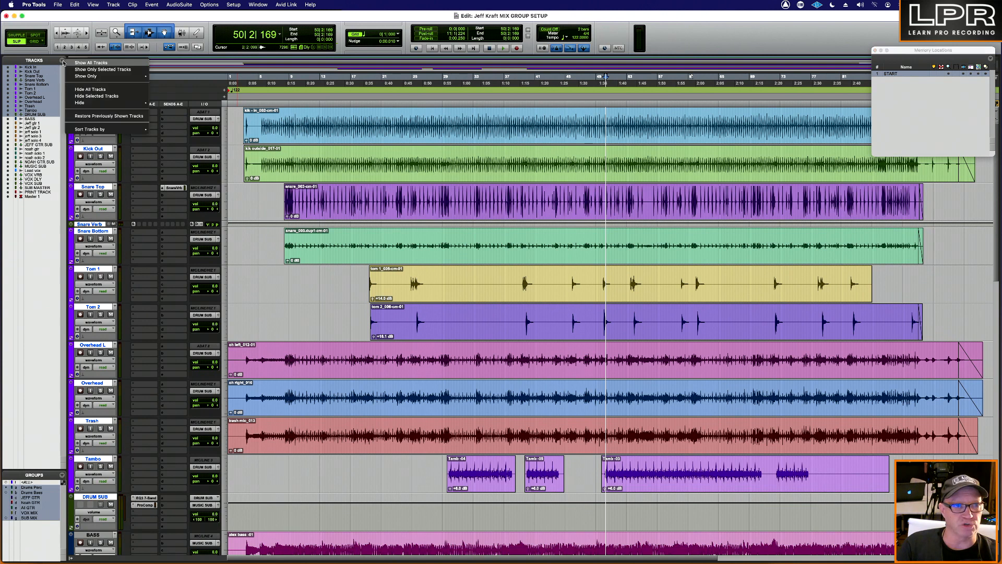
click(66, 73)
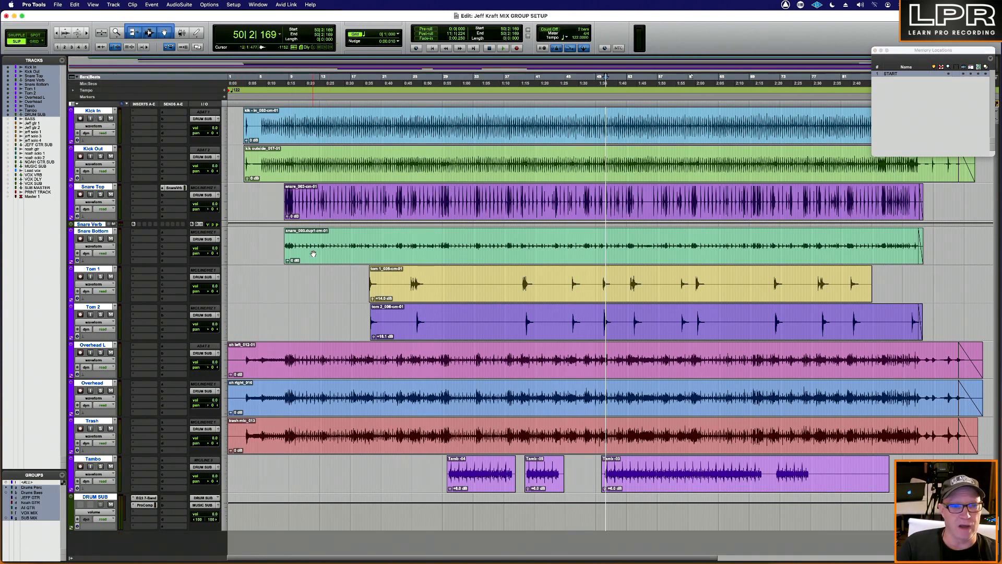
Step: Open the Pro Compressor and EQ3 7-Band plug-in windows inserted on the DRUM SUB track
click(145, 505)
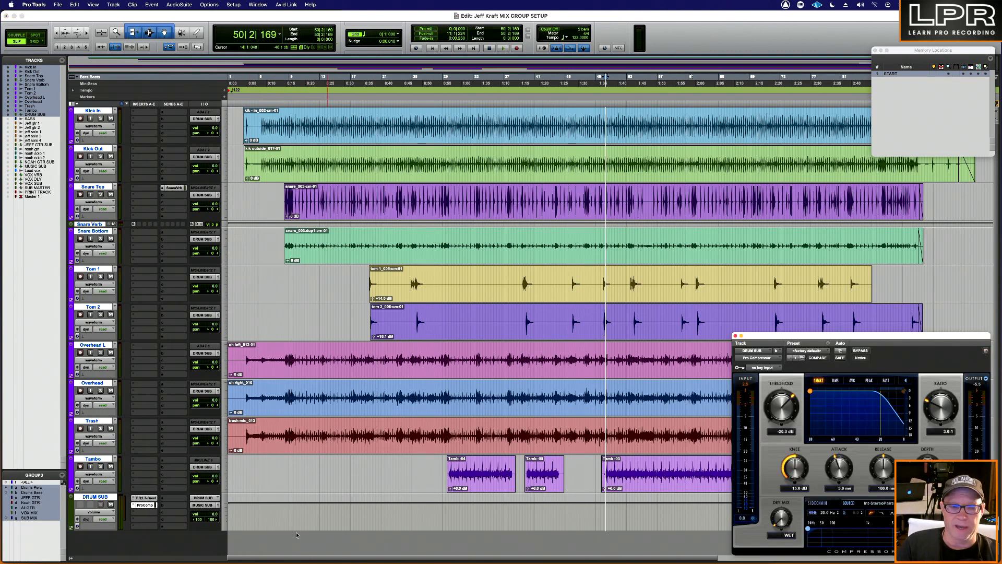
click(145, 498)
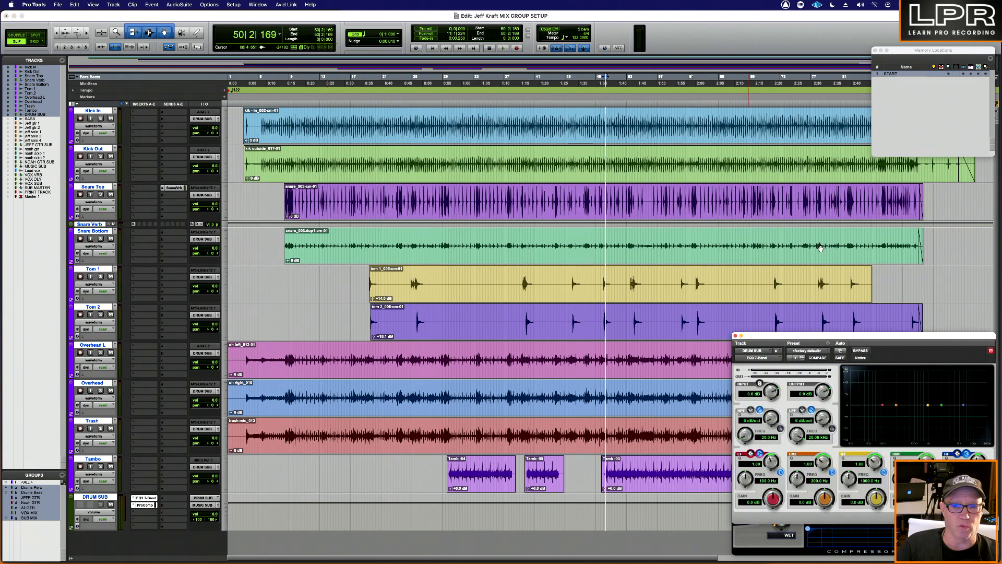
Step: Place the EQ3 7-Band window above the Pro Compressor and save the layout as a new window configuration named "DRUMS with plugs"
drag(889, 336, 885, 154)
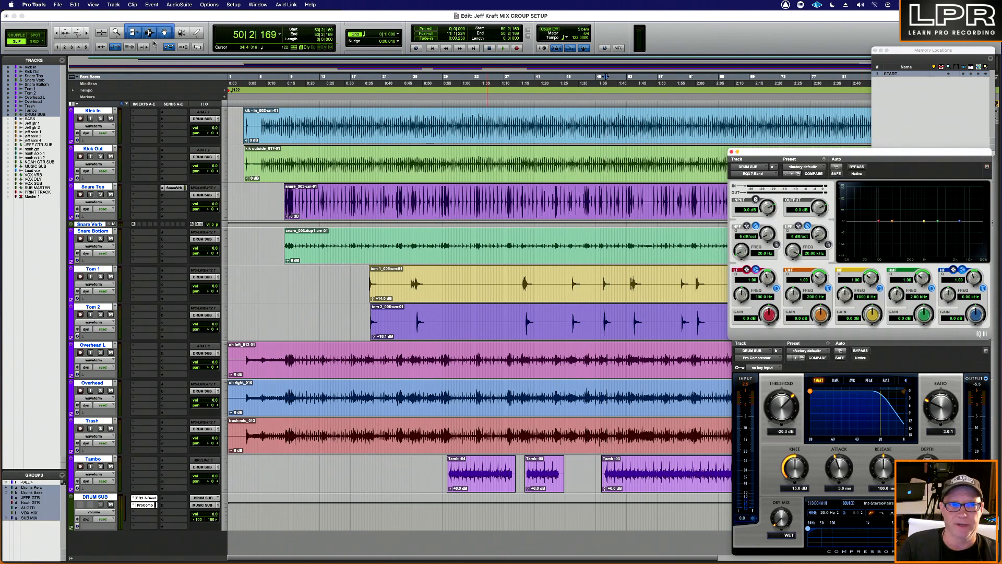
click(253, 5)
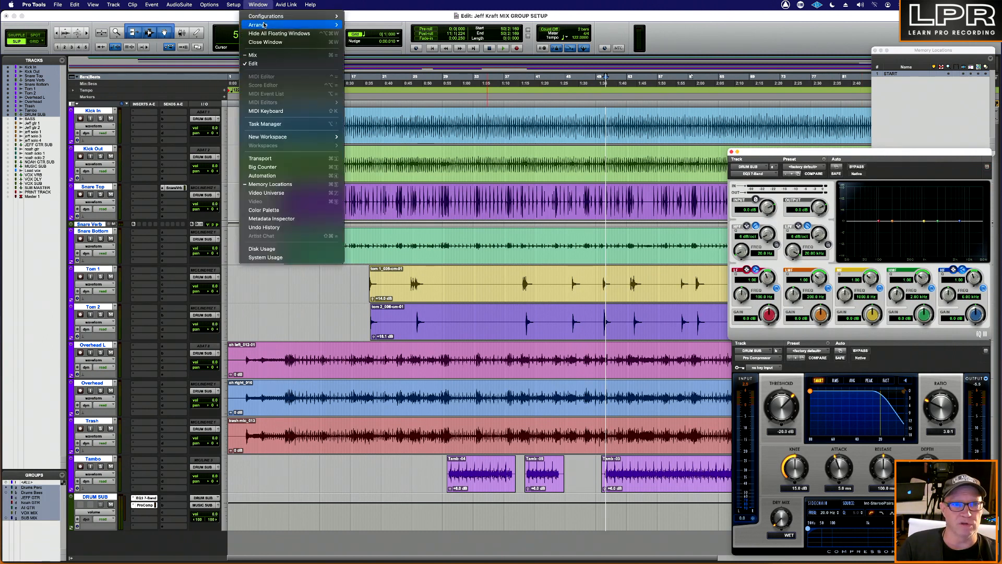
mouse_move(264, 21)
click(374, 25)
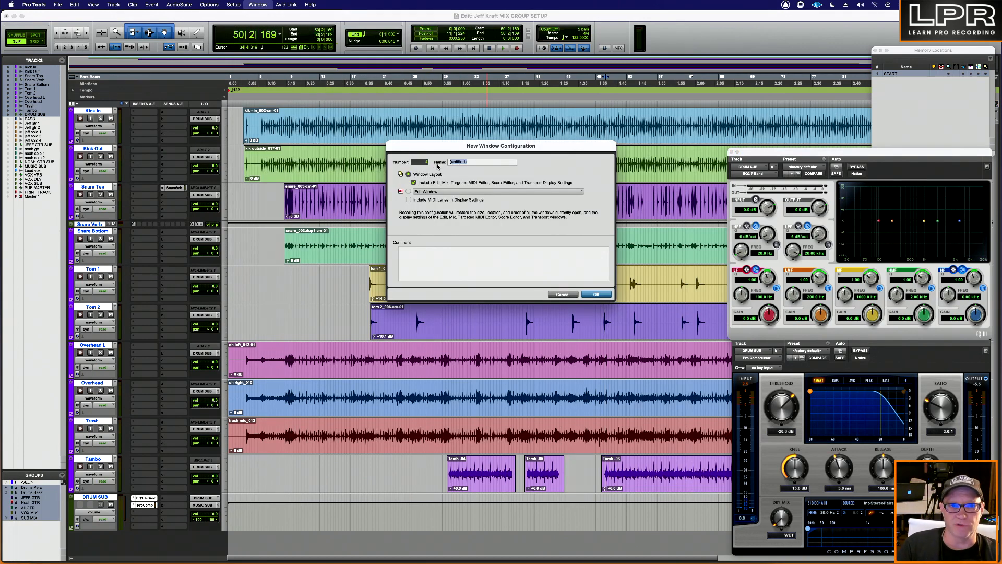
text(DRUMS with )
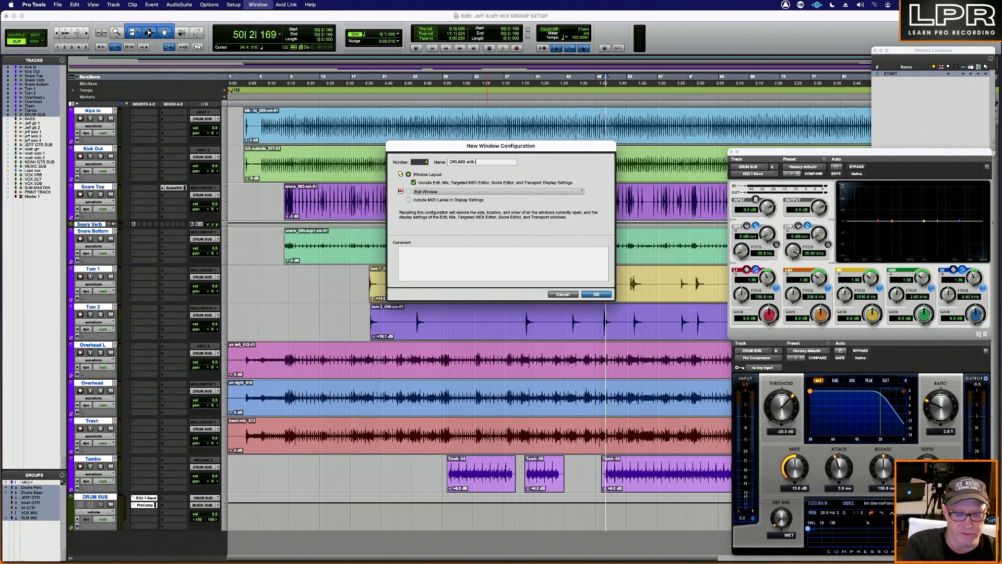
text(plu)
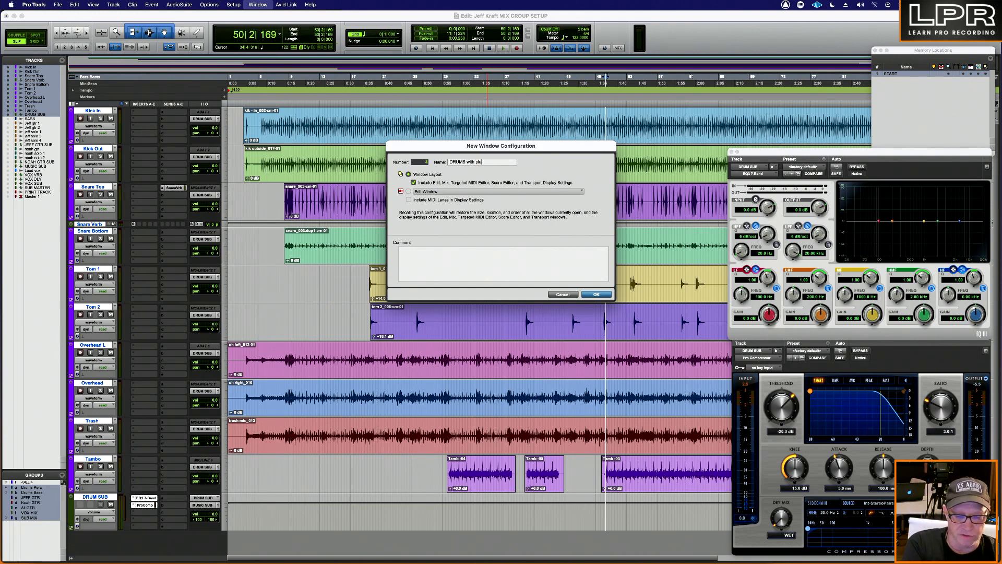
text(gs)
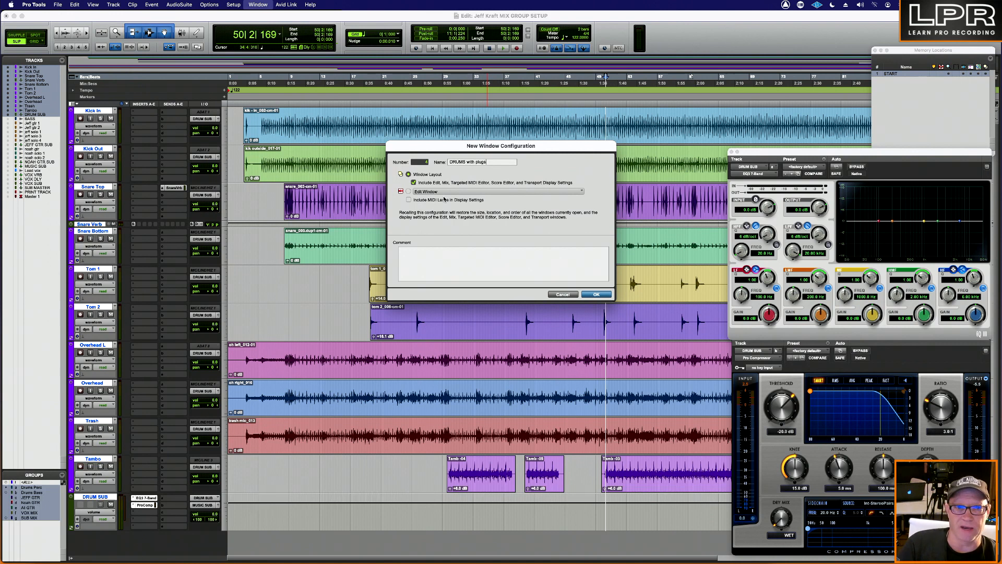
click(596, 295)
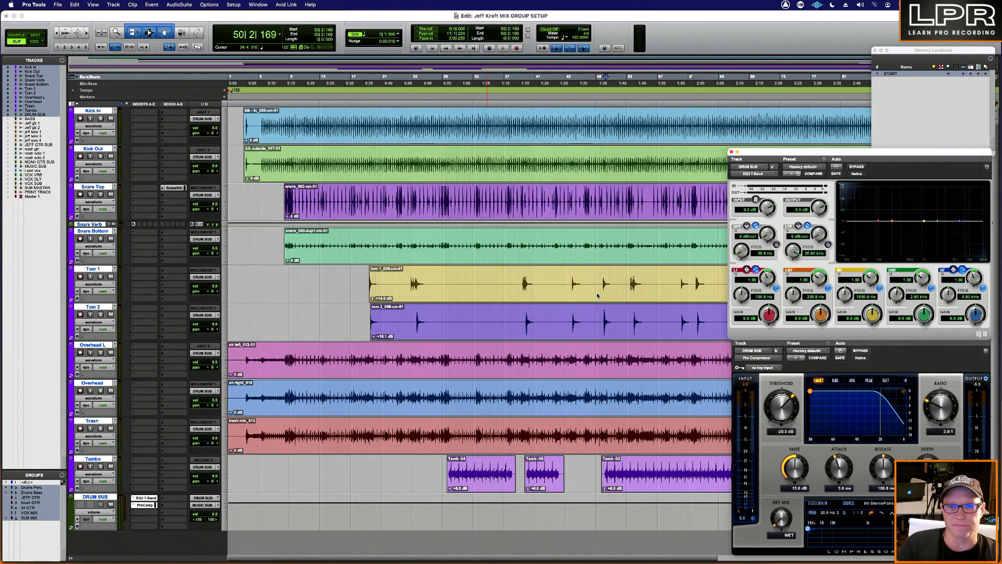
Step: Create a memory location named DRUMS with time properties None and window configuration 4: DRUMS with plugs
click(986, 62)
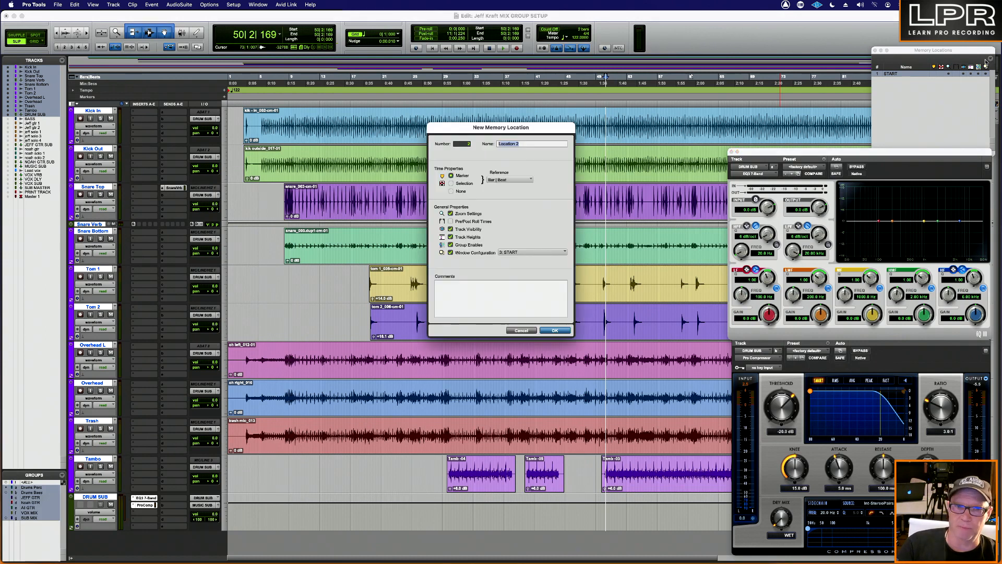
text(DRUMS)
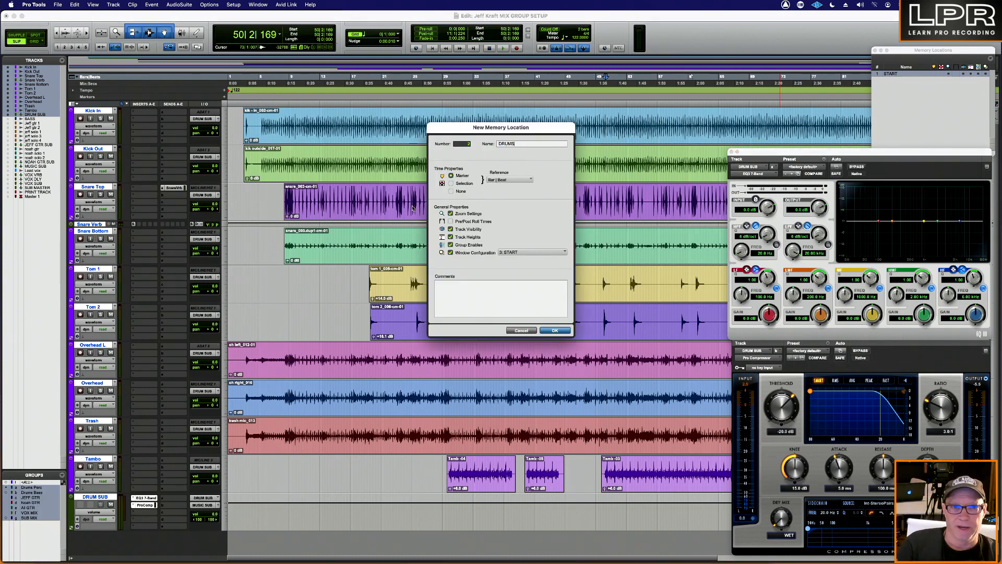
click(451, 191)
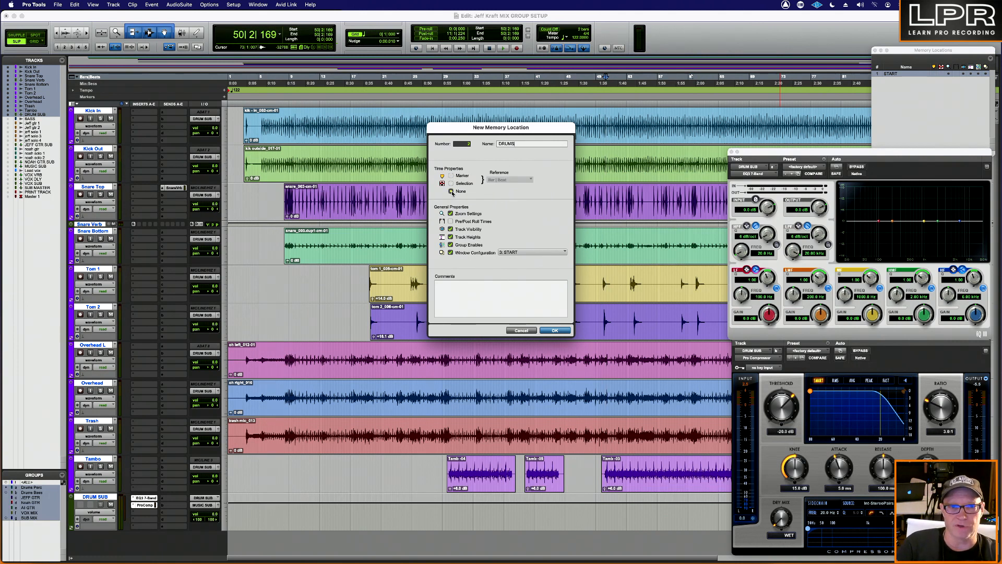
click(504, 253)
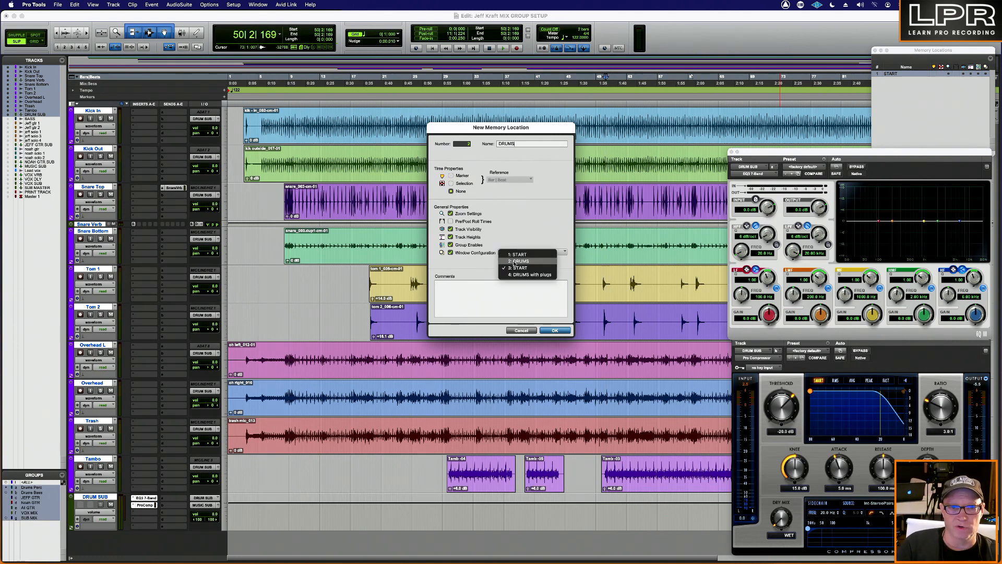
click(516, 276)
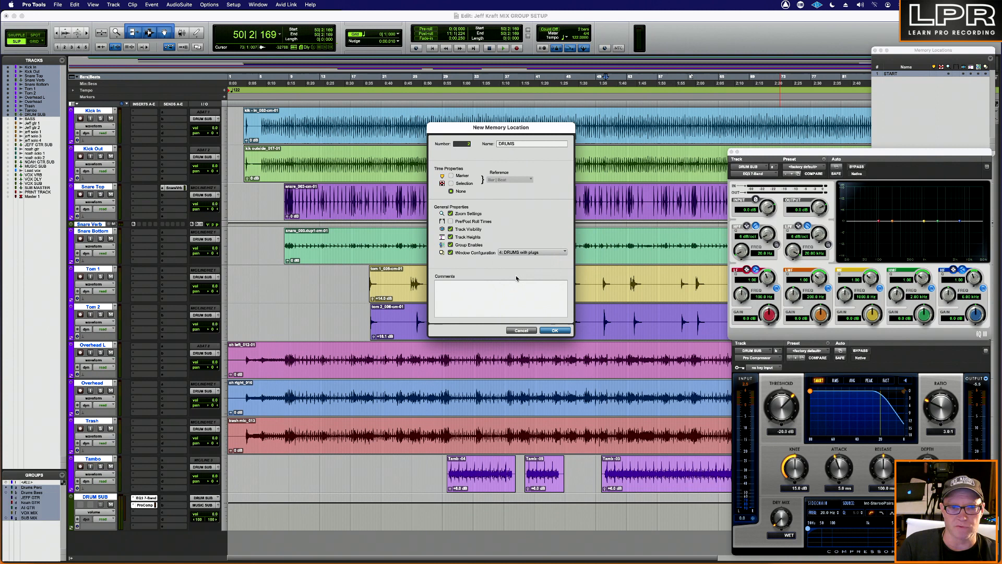
click(551, 331)
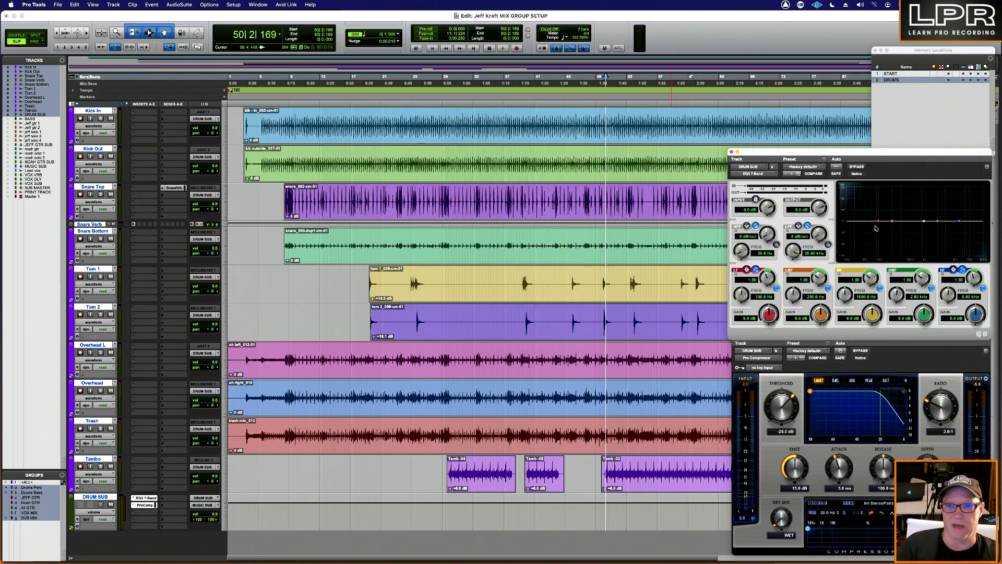
Step: Test the memory locations by recalling START, DRUMS, and START again
click(895, 75)
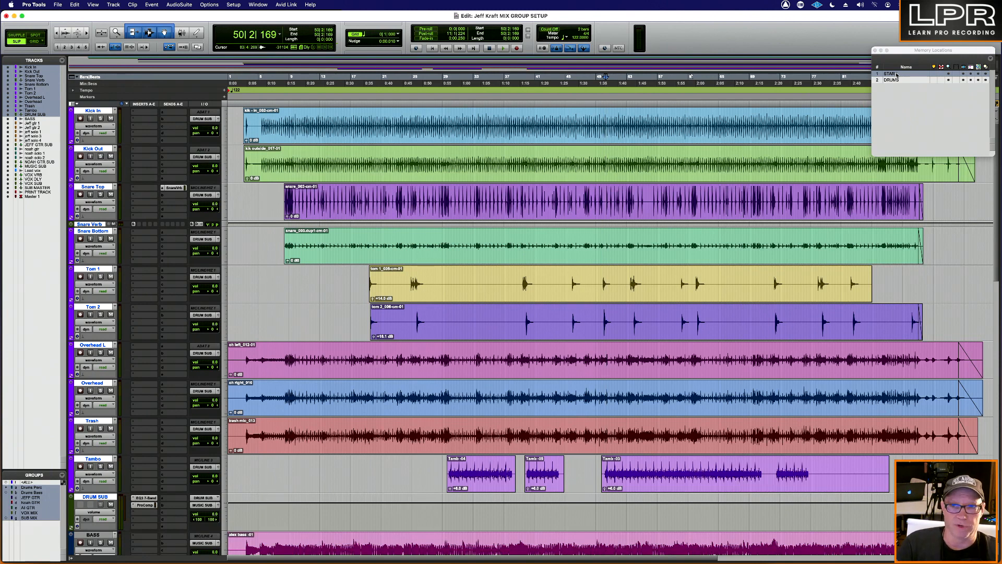
click(896, 80)
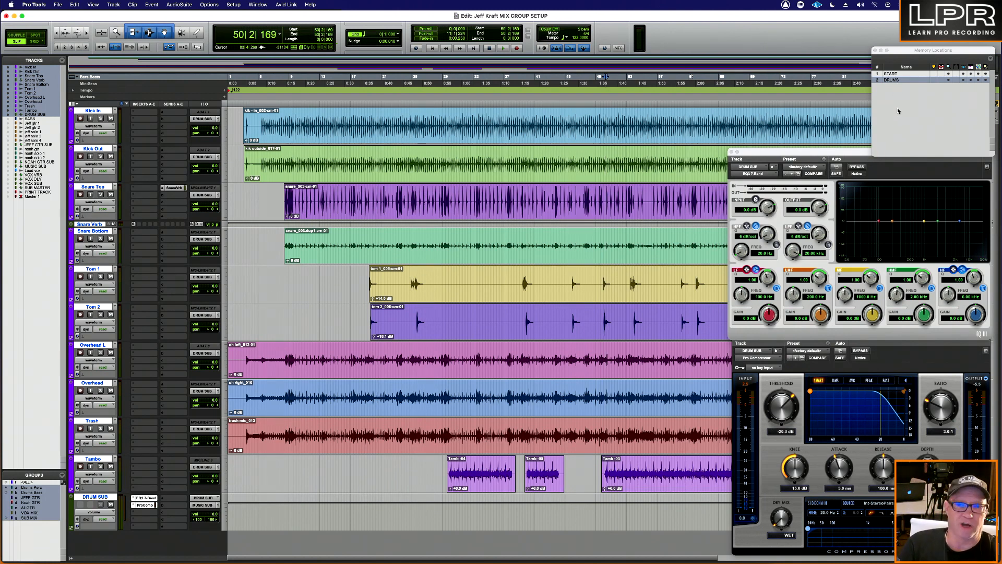
click(896, 75)
click(895, 75)
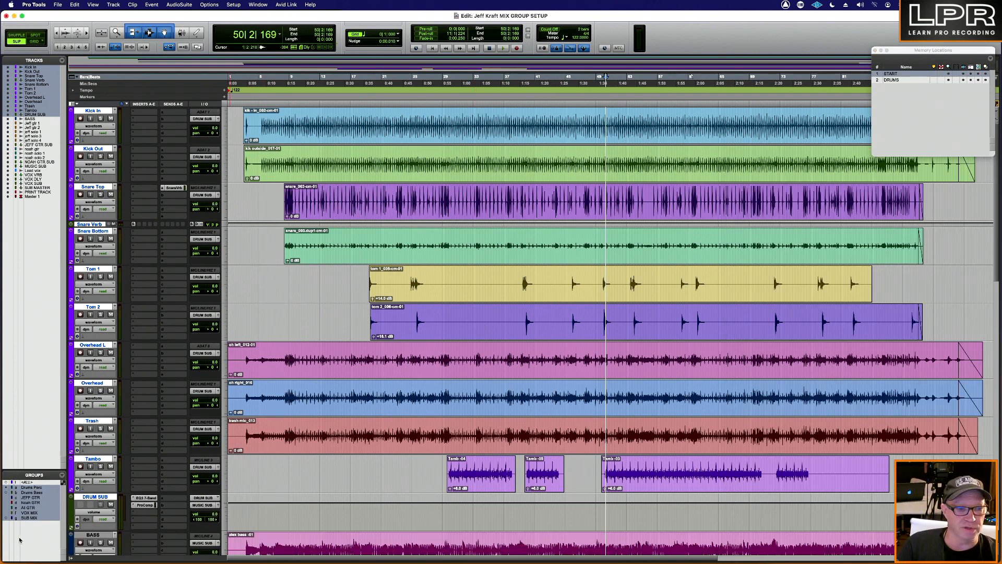
Step: Show only the SUB MIX group tracks and open the SUB MASTER's VUMT meter, placing its window below the tracks
click(24, 517)
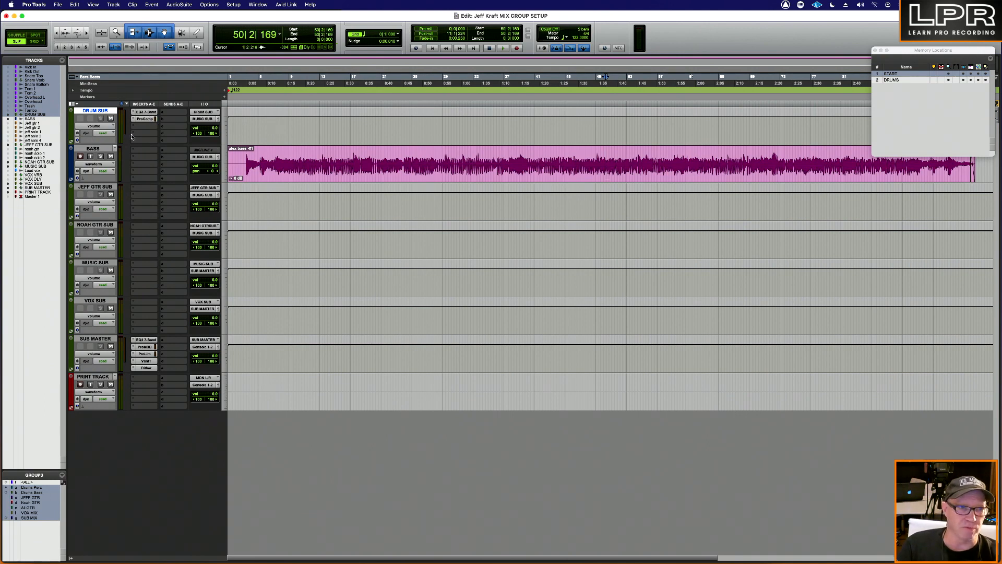
click(148, 360)
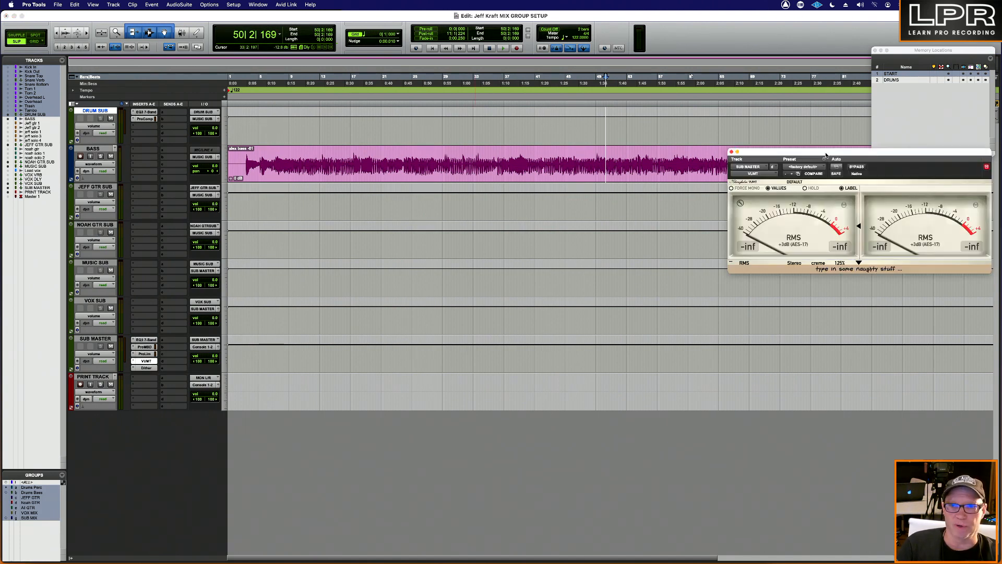
drag(823, 153, 815, 431)
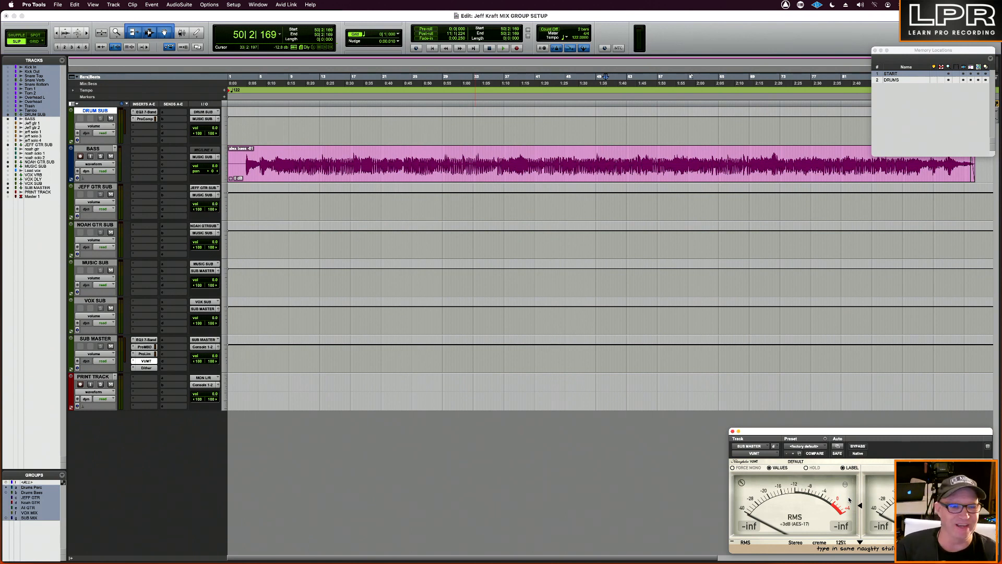
click(745, 542)
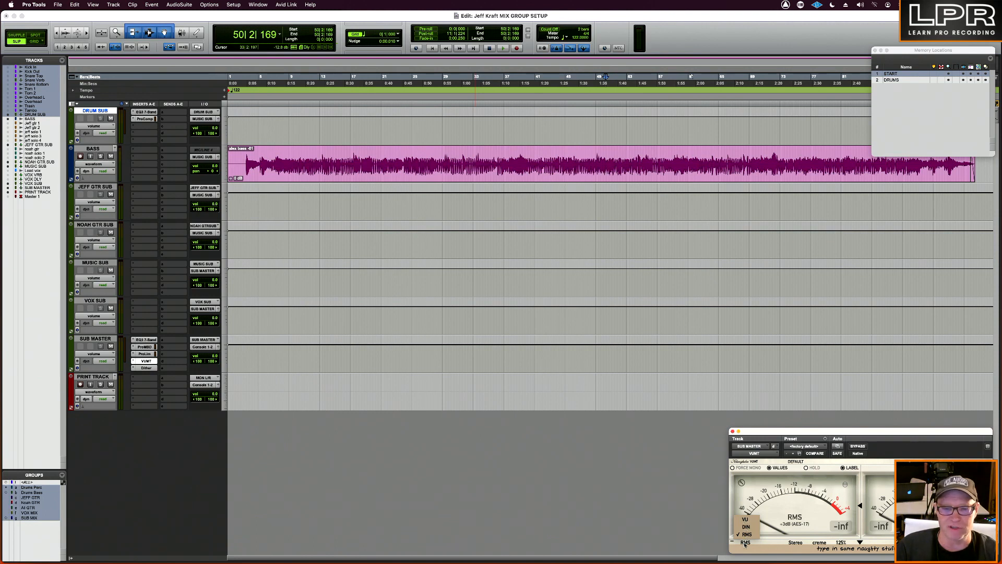
click(774, 544)
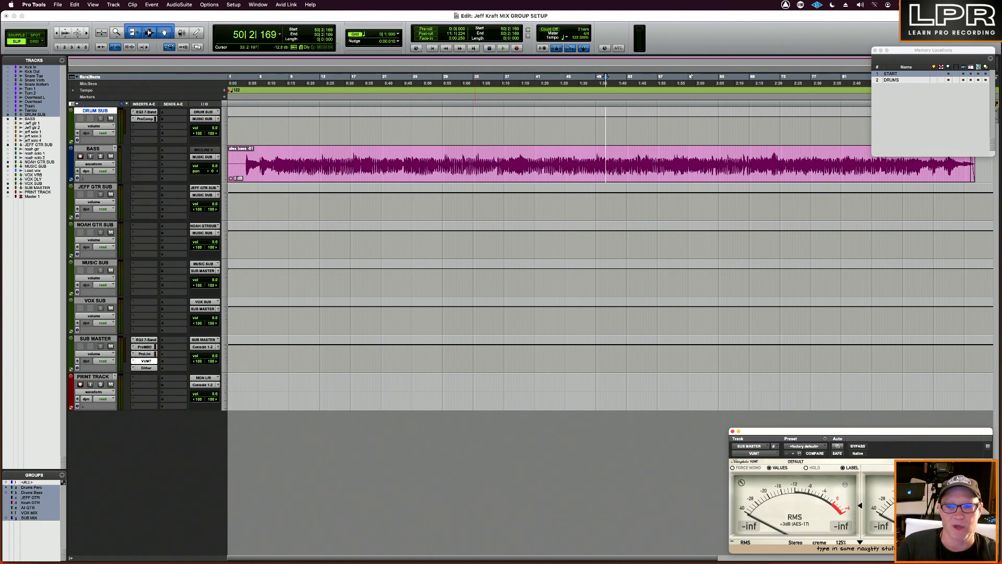
Step: Save the current window layout as a new window configuration named SUB MIX
click(258, 4)
mouse_move(313, 16)
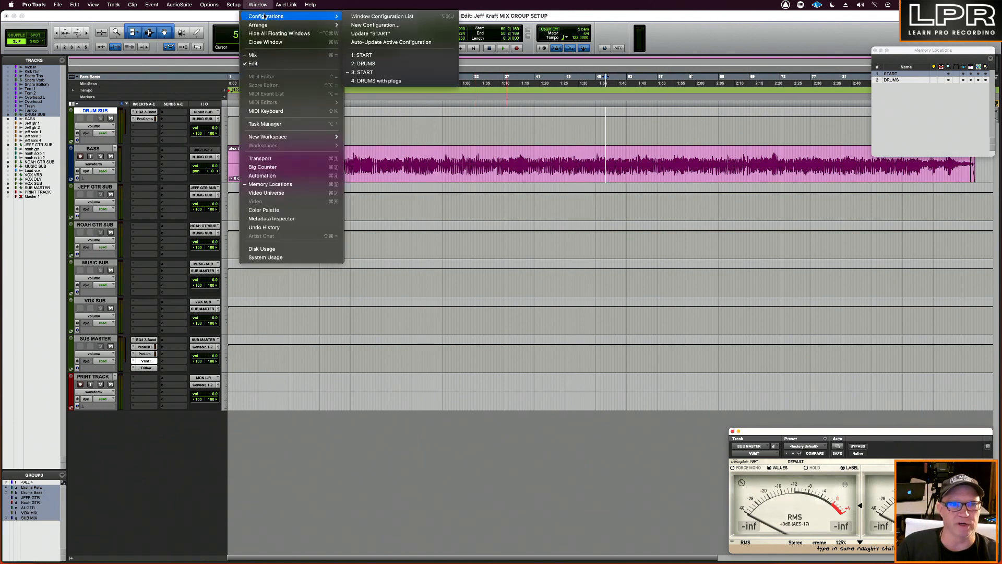
click(375, 25)
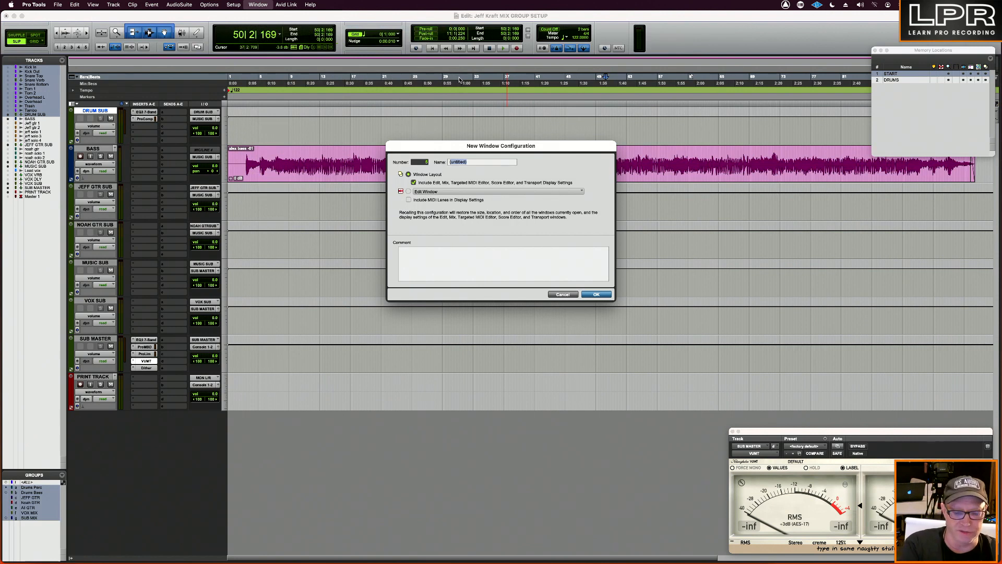
text(M)
text(UB)
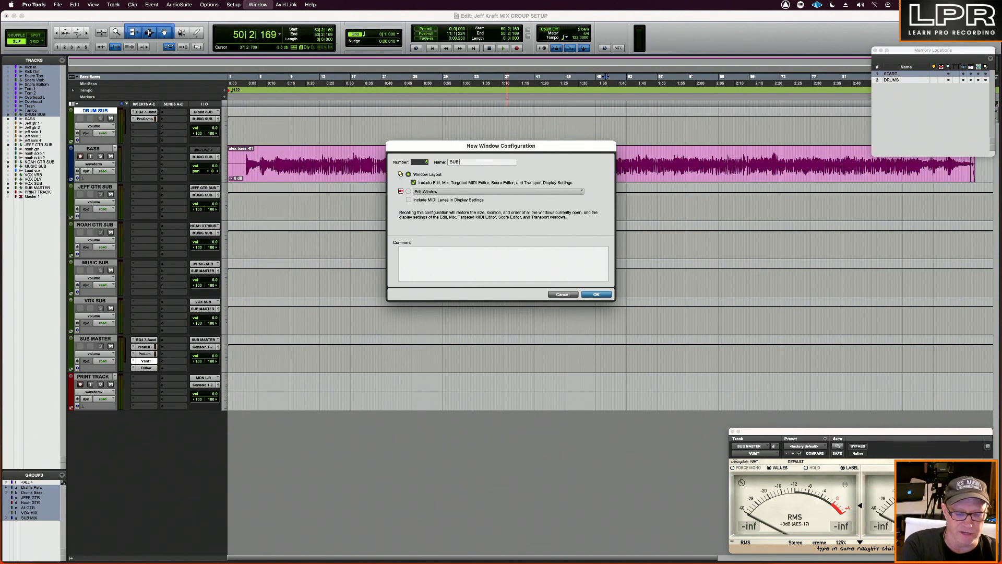
text( MIX)
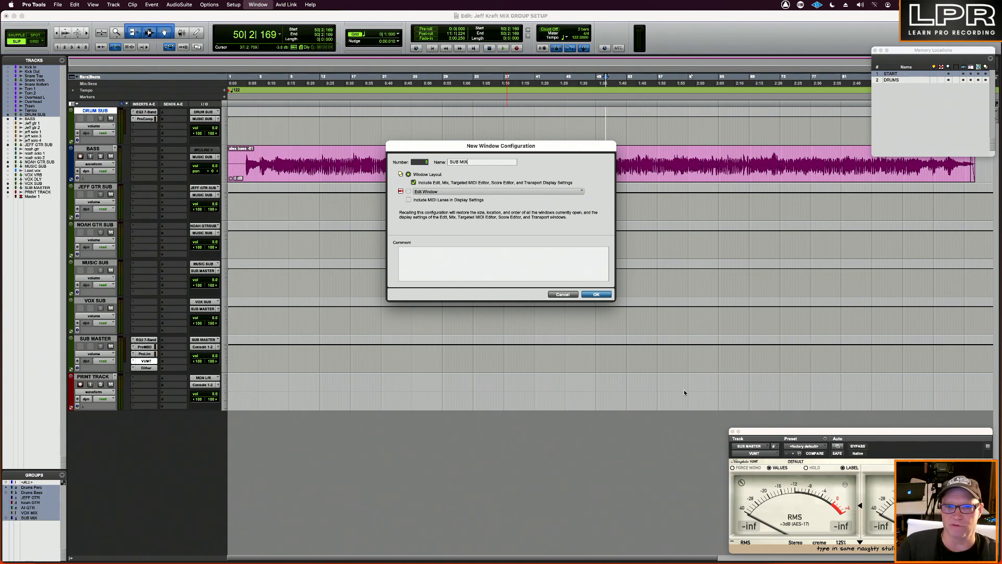
click(594, 294)
Step: Create a memory location named SUB MIX with time properties None and window configuration 5: SUB MIX
key(KP_Enter)
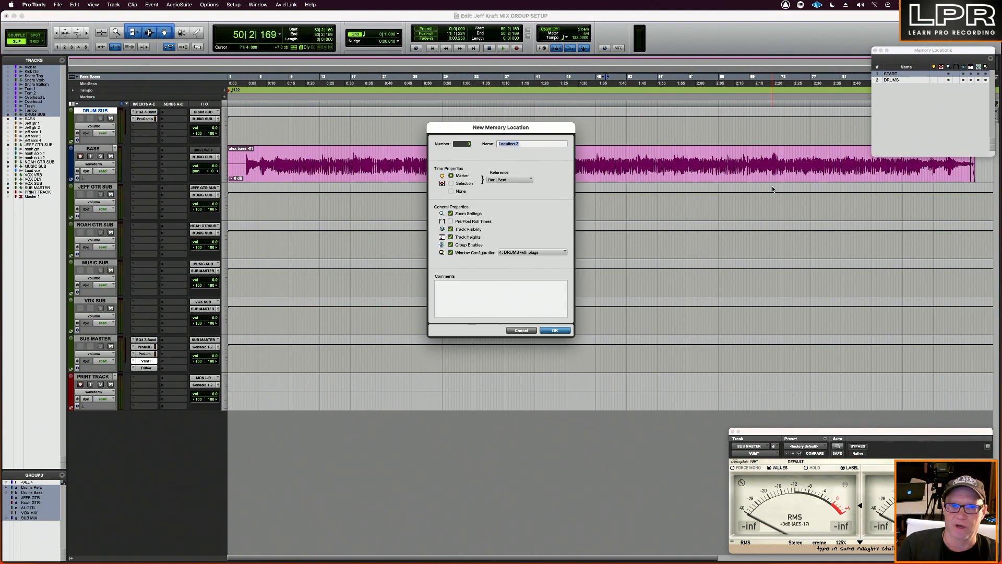
text(SU)
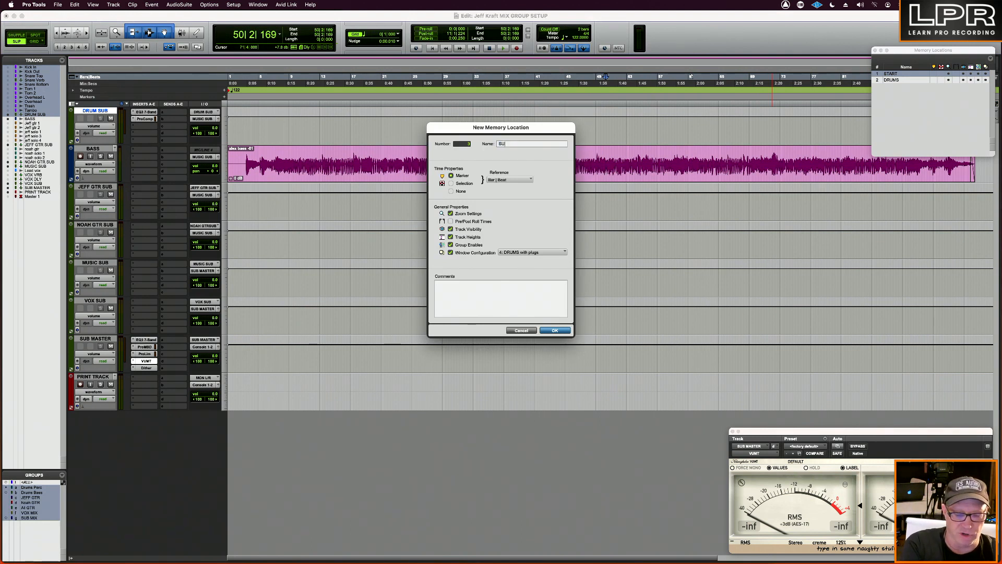
text(B MIX)
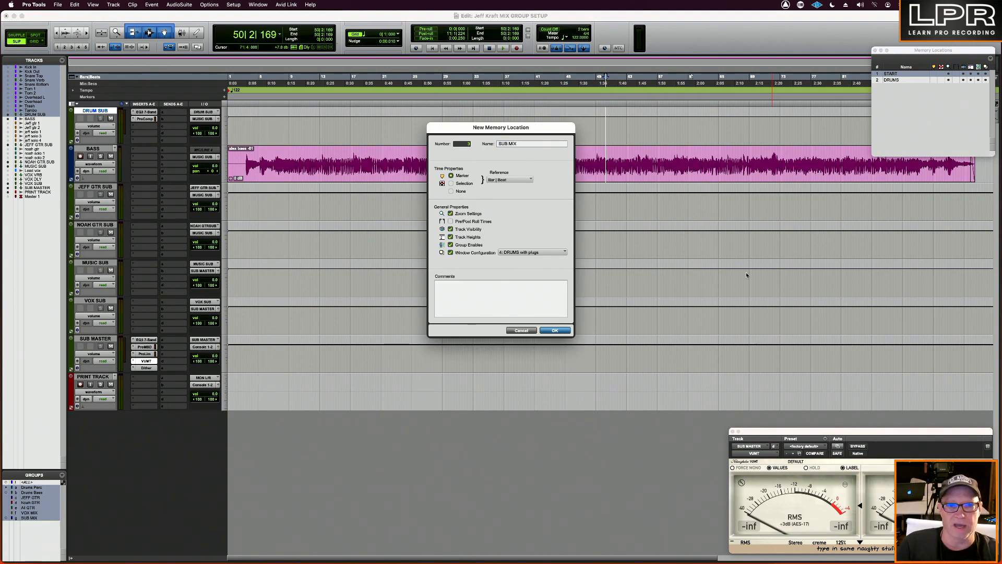
click(452, 191)
click(534, 255)
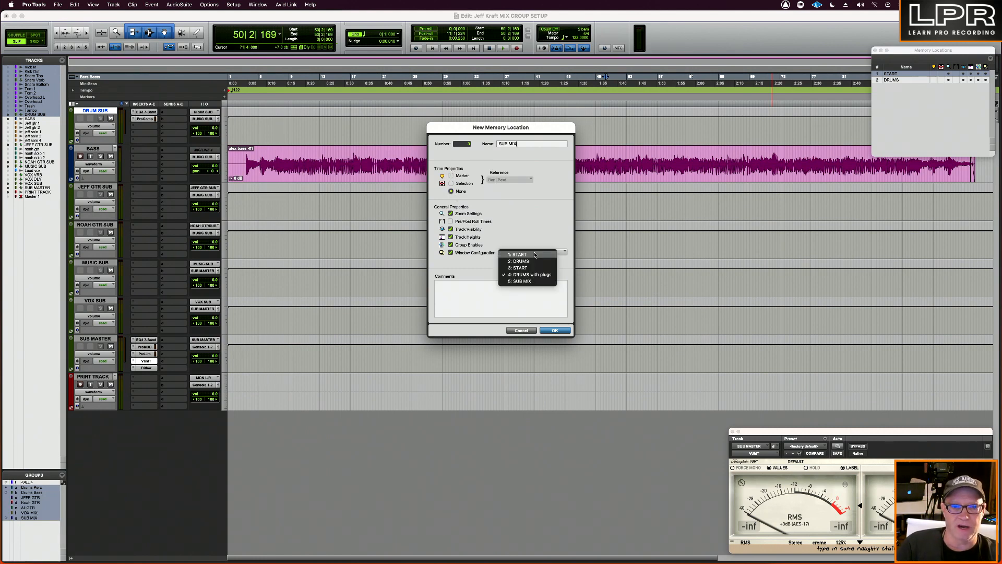
click(533, 283)
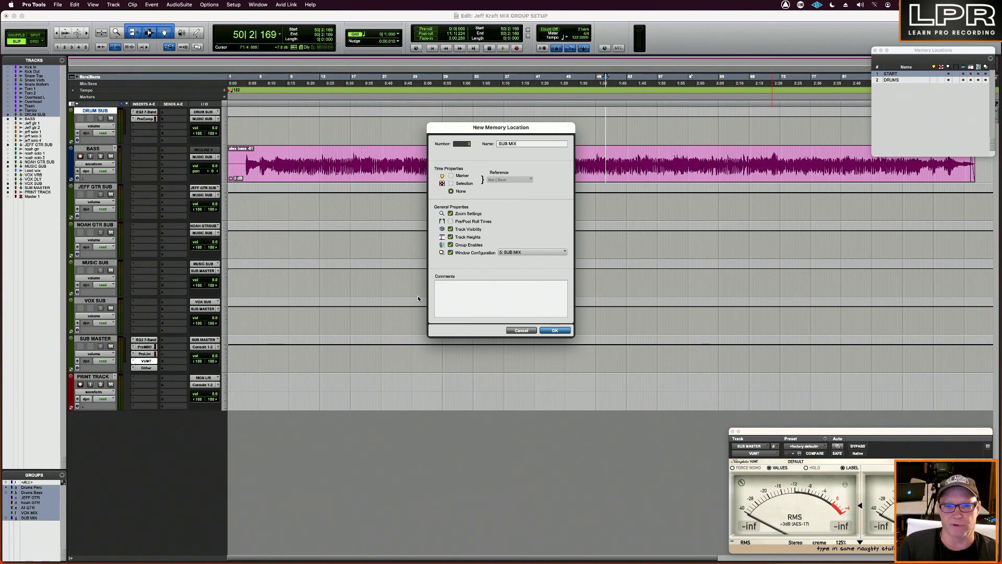
click(563, 329)
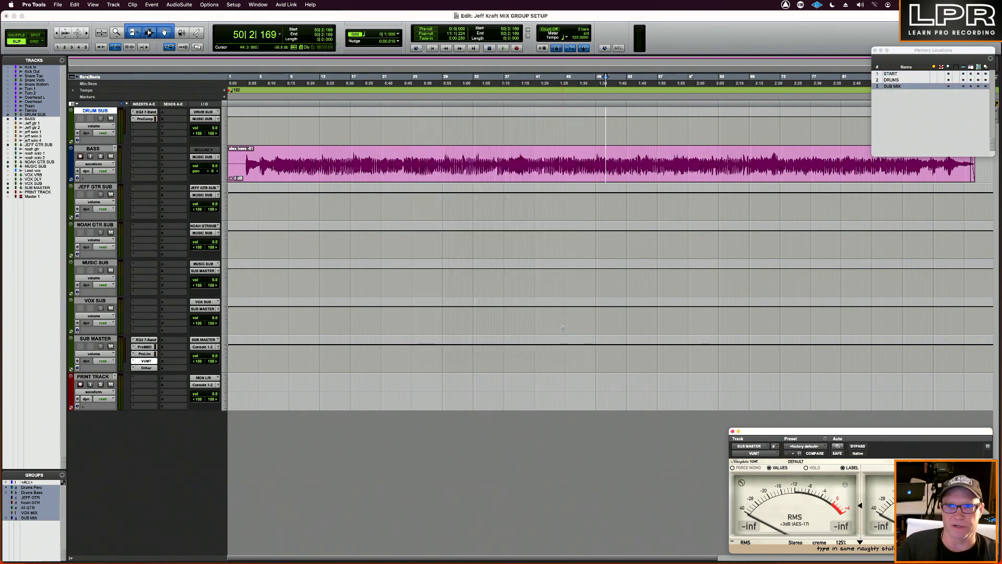
Step: Recall the START, DRUMS and SUB MIX memory locations in turn to check their views
click(894, 74)
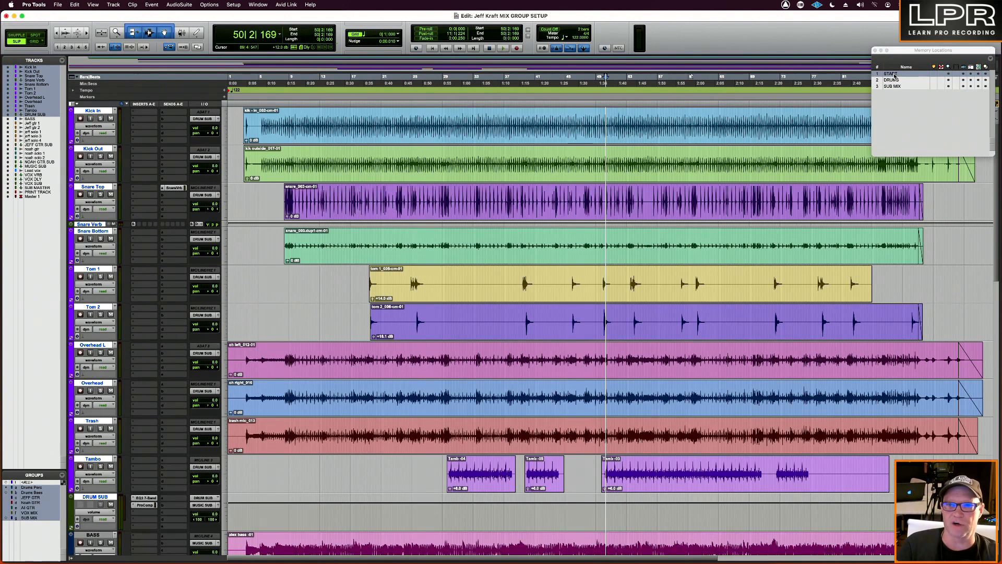
click(895, 80)
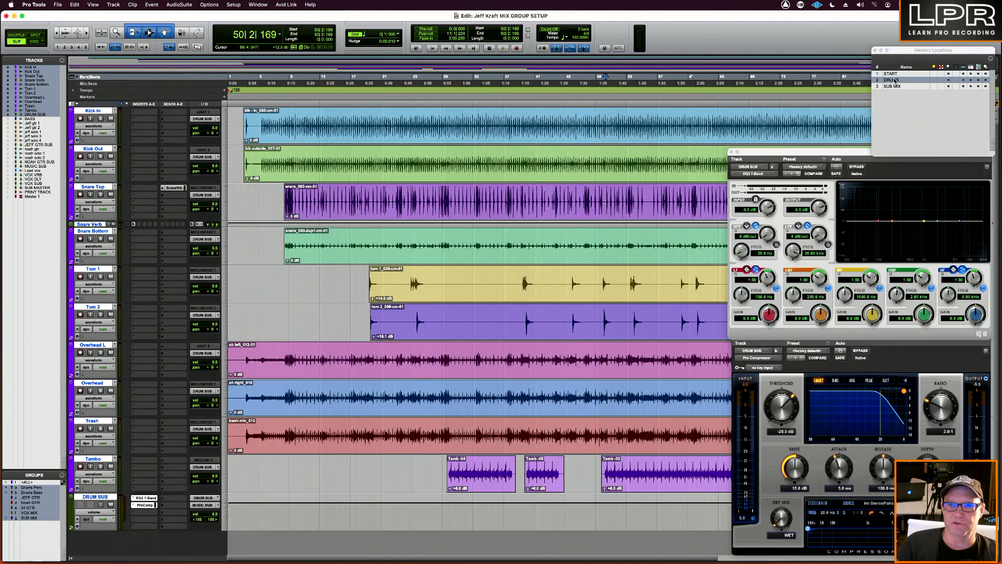
click(893, 86)
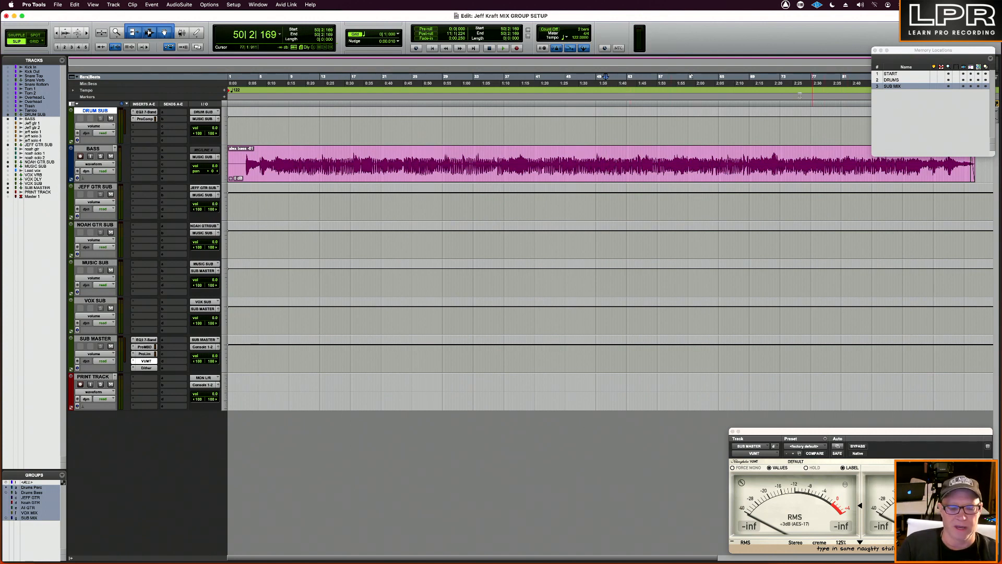
Step: Play the sub mix, briefly soloing the grouped tracks, then stop playback with the cursor near the session start
key(space)
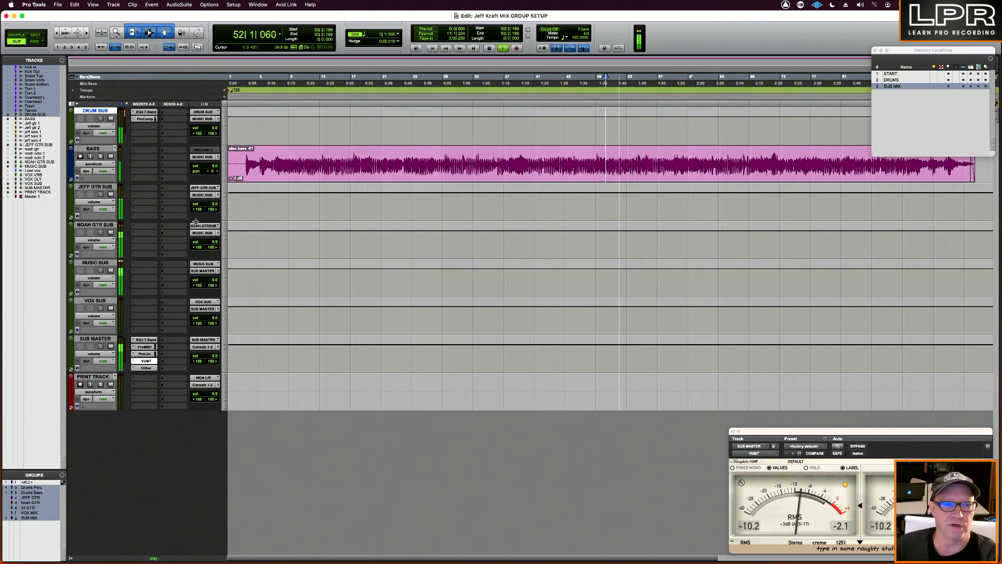
click(100, 157)
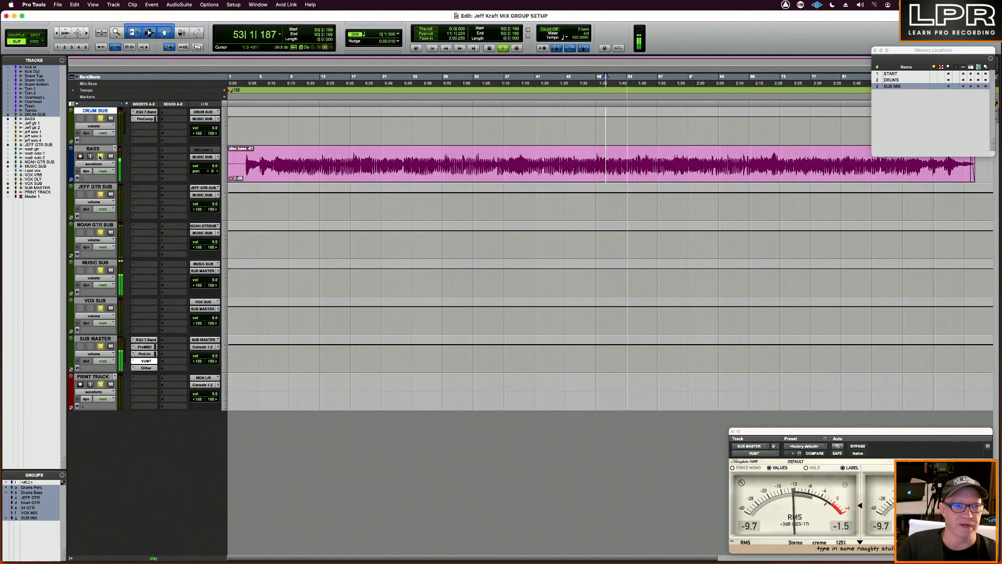
click(100, 157)
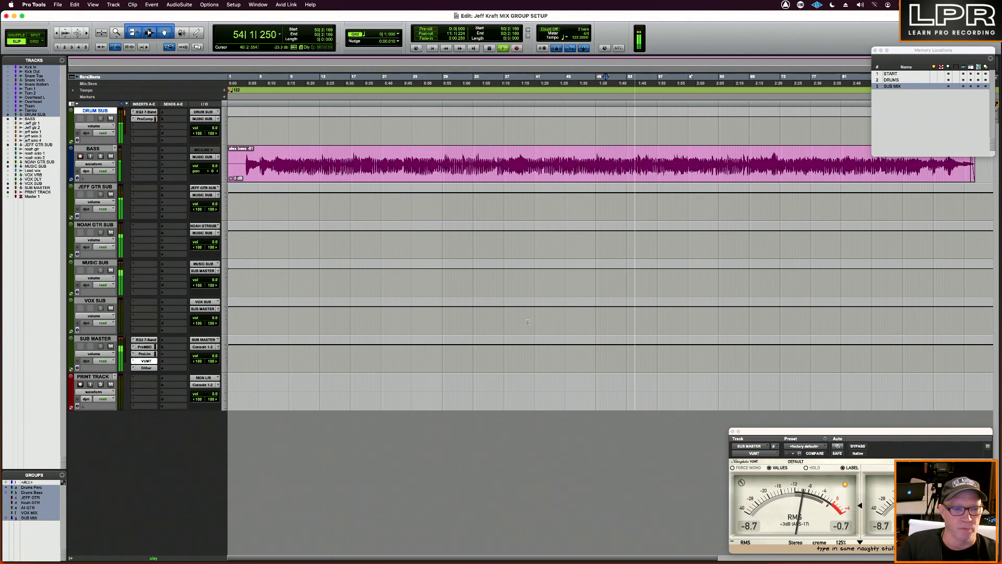
click(237, 371)
key(space)
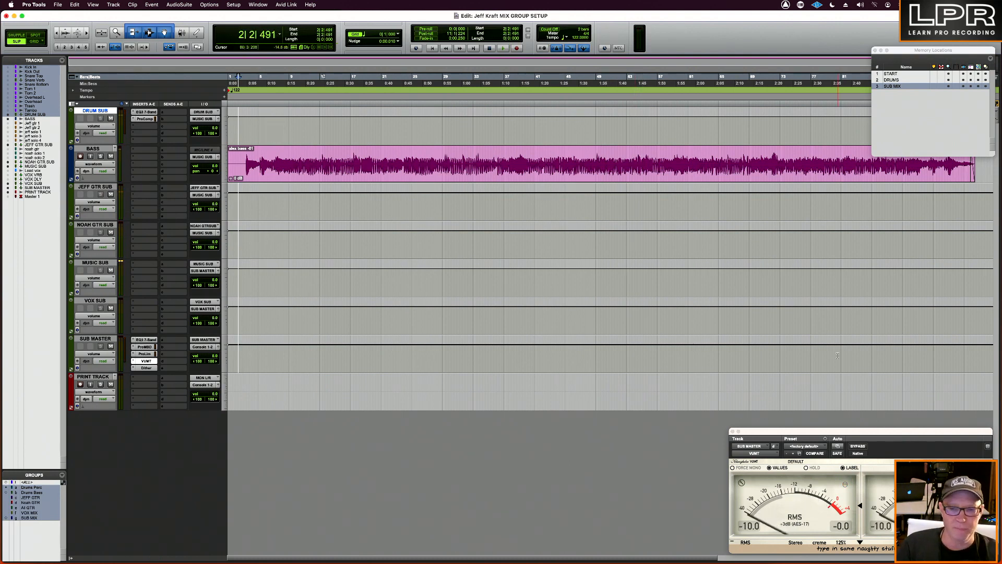